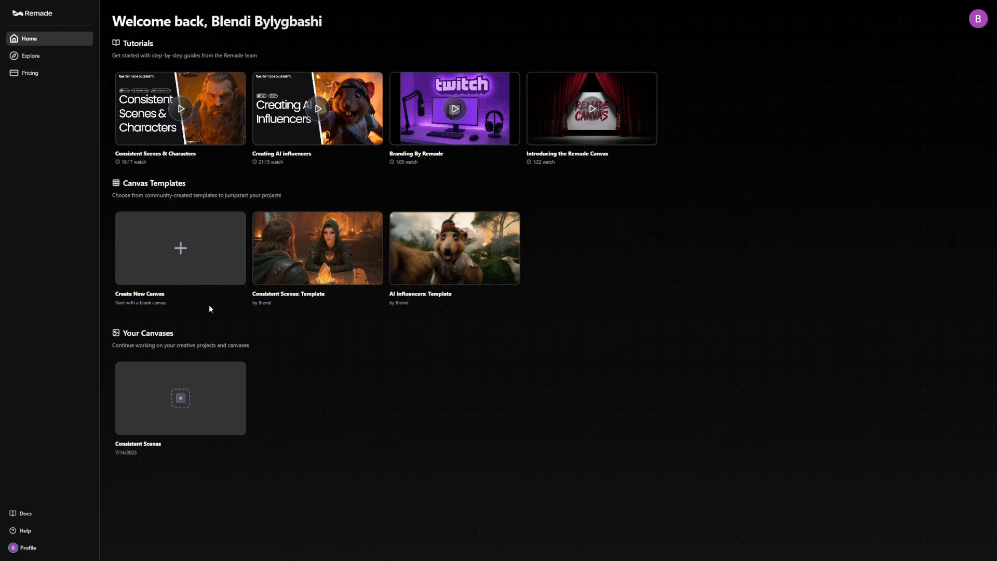
Create a new blank canvas and rename it "Logo Design".
click(180, 248)
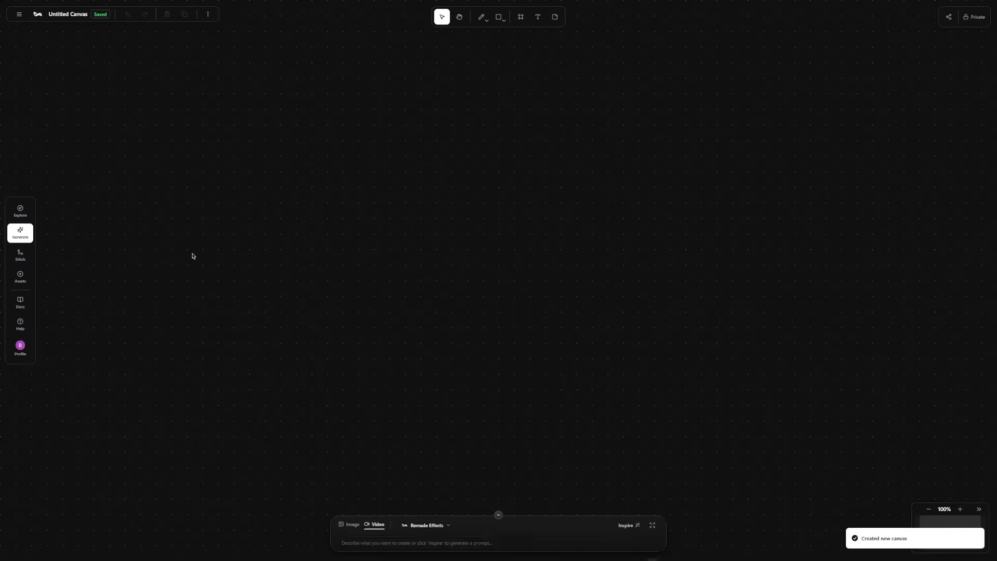
click(63, 15)
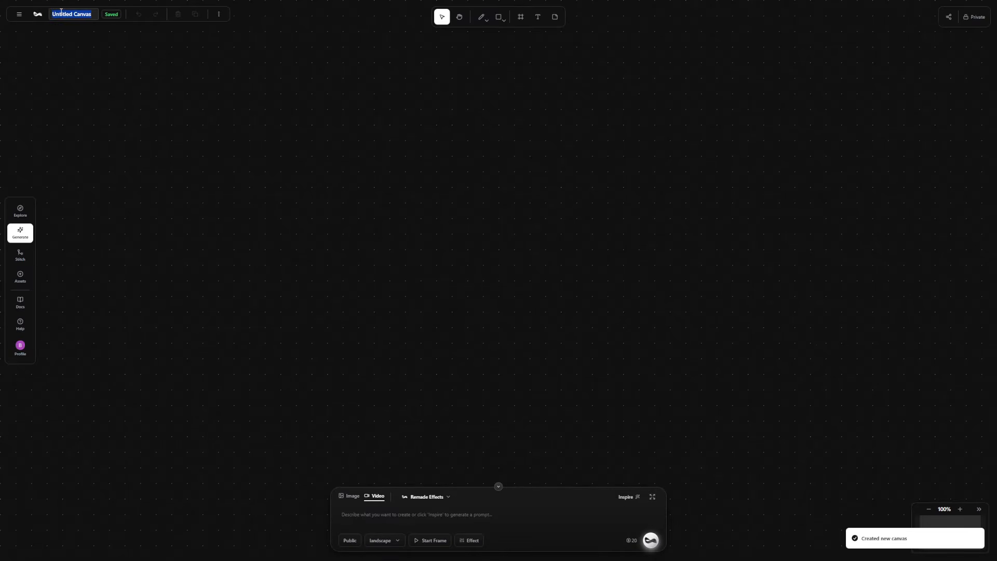
text(Logo Design)
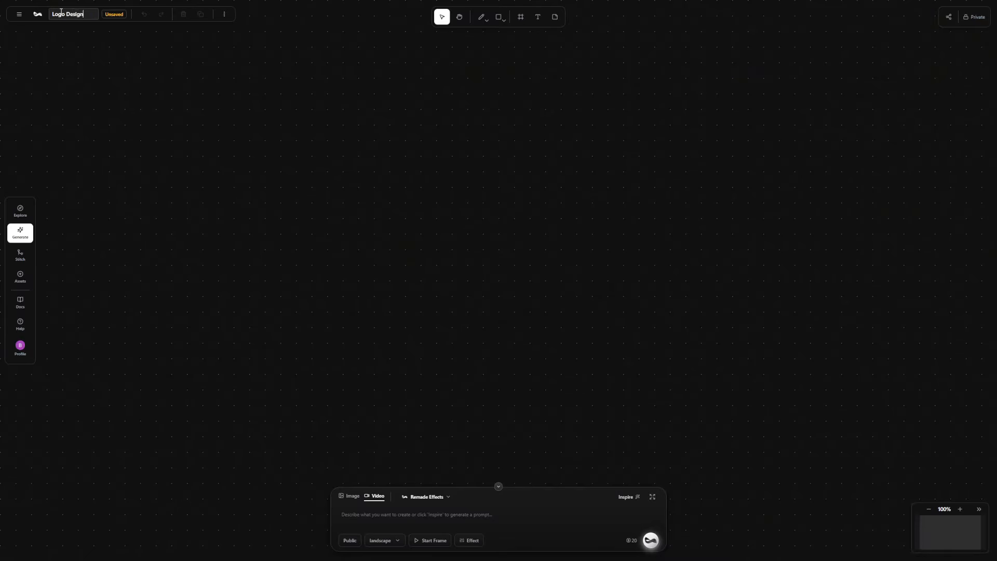
key(Return)
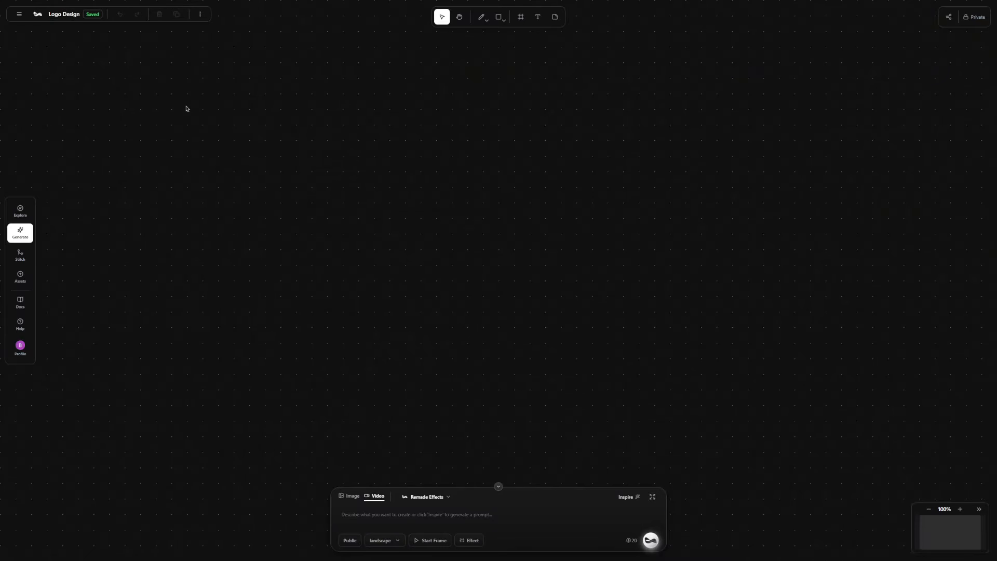
Upload the Apple.jpg logo image from the computer through the assets and place it on the canvas.
scroll(430, 210, down, 3)
click(20, 276)
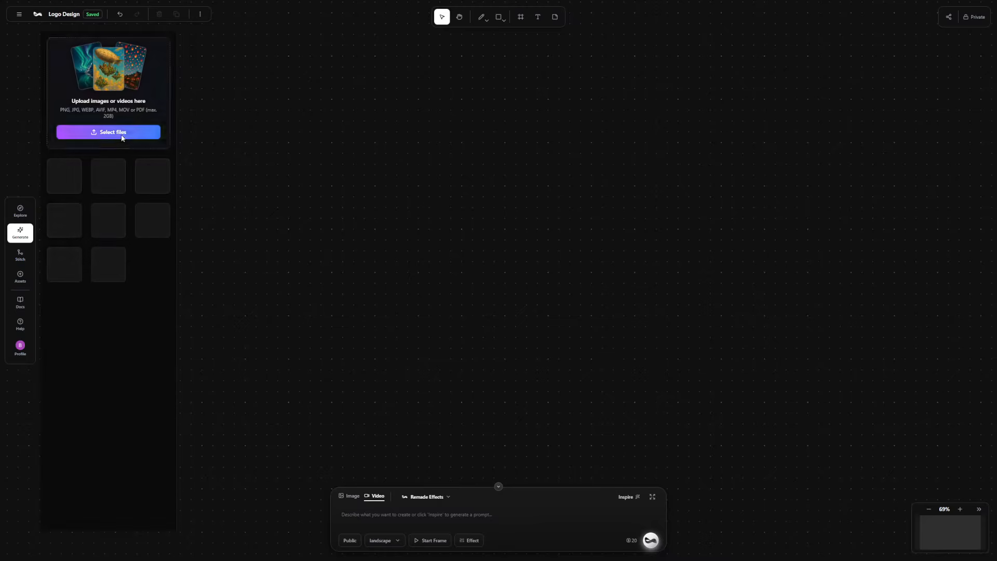
click(122, 132)
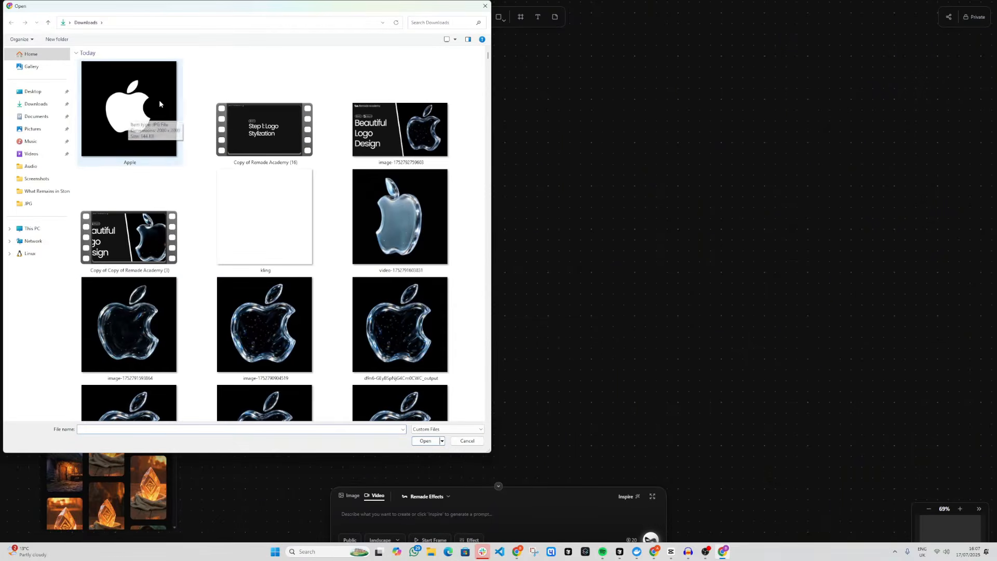
double_click(158, 117)
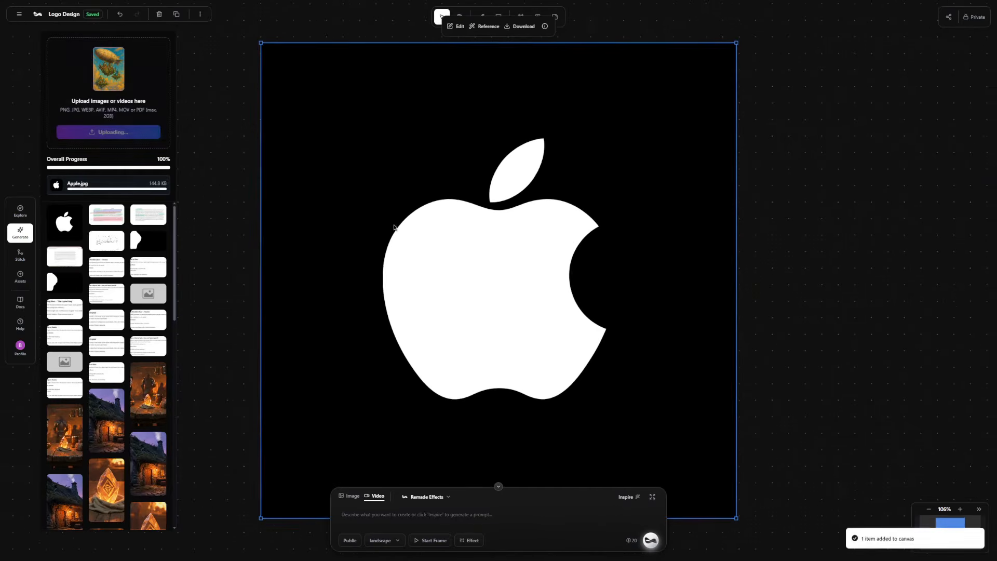
scroll(461, 229, down, 3)
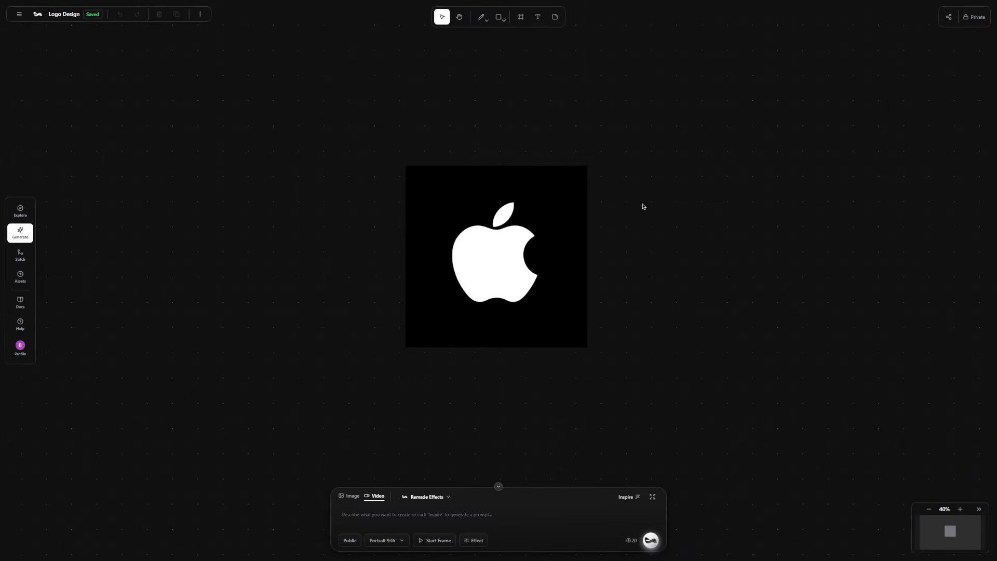
Add the white Apple logo on the canvas as a reference image for generation.
click(508, 219)
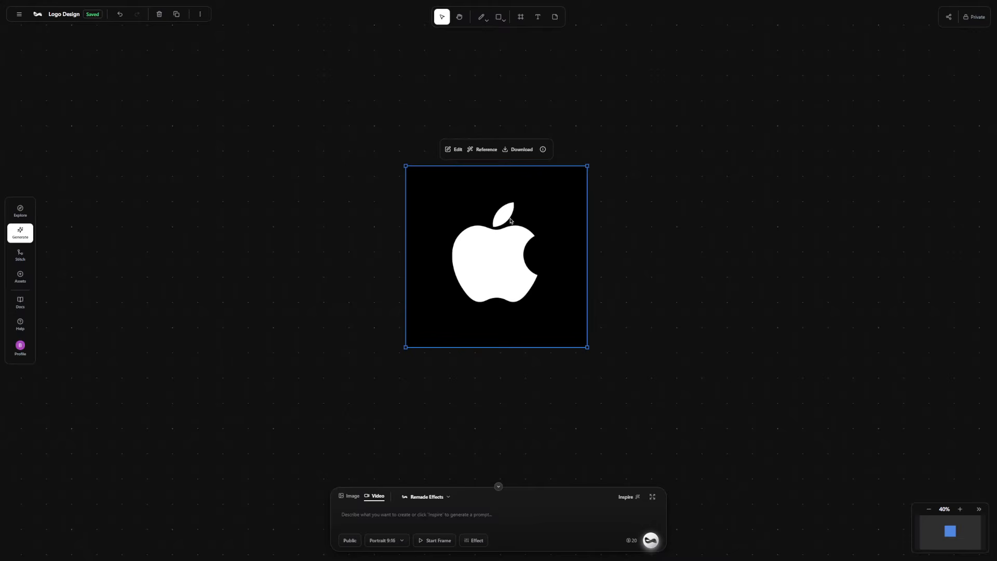
click(477, 149)
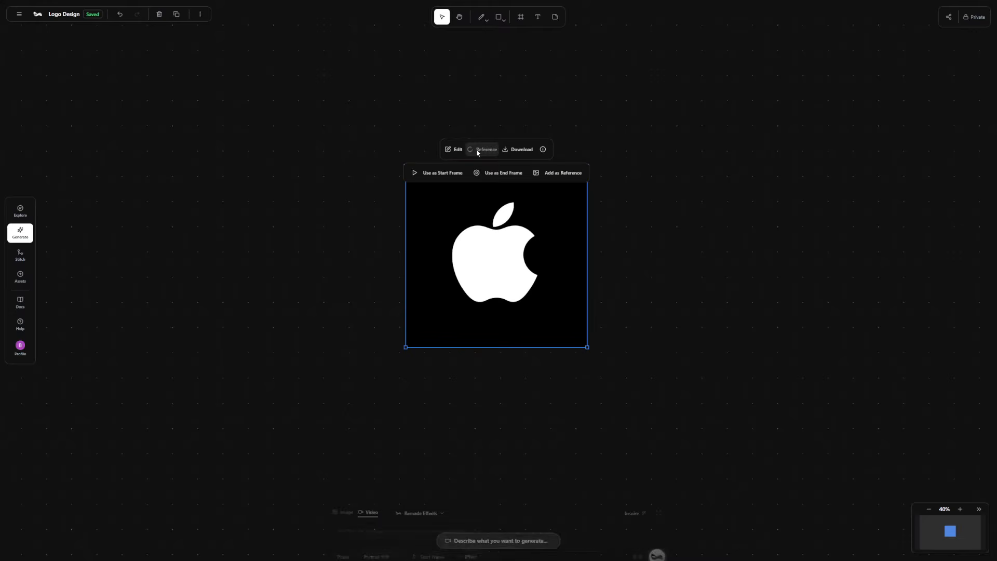
click(556, 177)
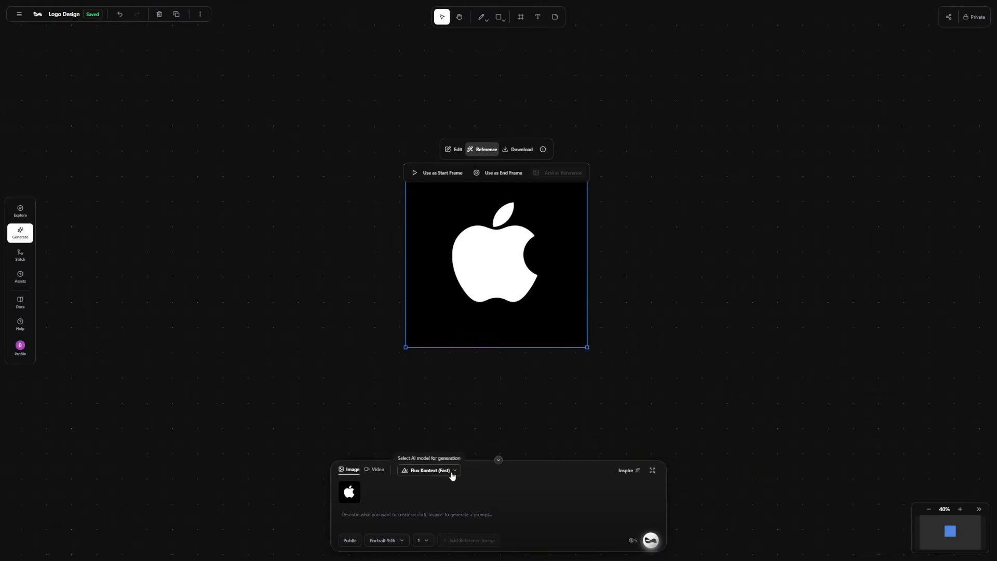
Configure the image generation to use the GPT Image model, Square 1:1 aspect ratio and 4 variations.
click(453, 471)
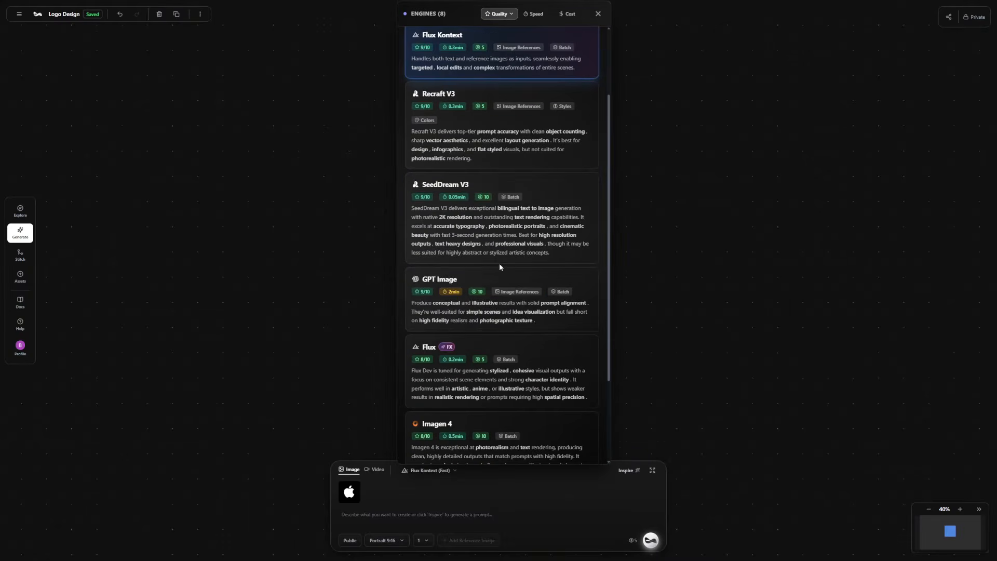
click(470, 304)
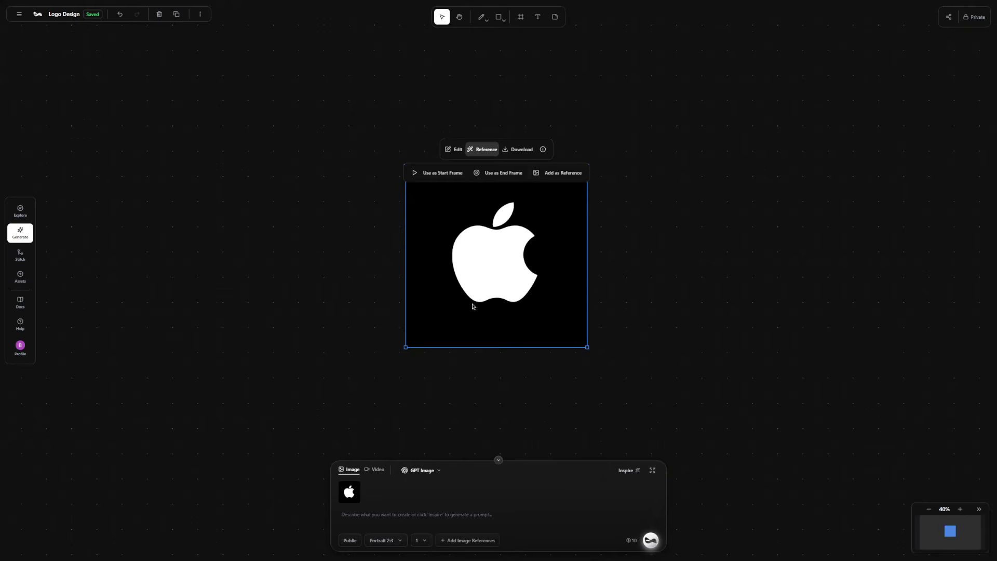
click(400, 541)
click(398, 523)
click(417, 541)
click(465, 512)
Paste the "Translucent Hyperglass Chain" JSON retexture prompt into the expanded prompt editor, confirm it and generate the images.
click(654, 474)
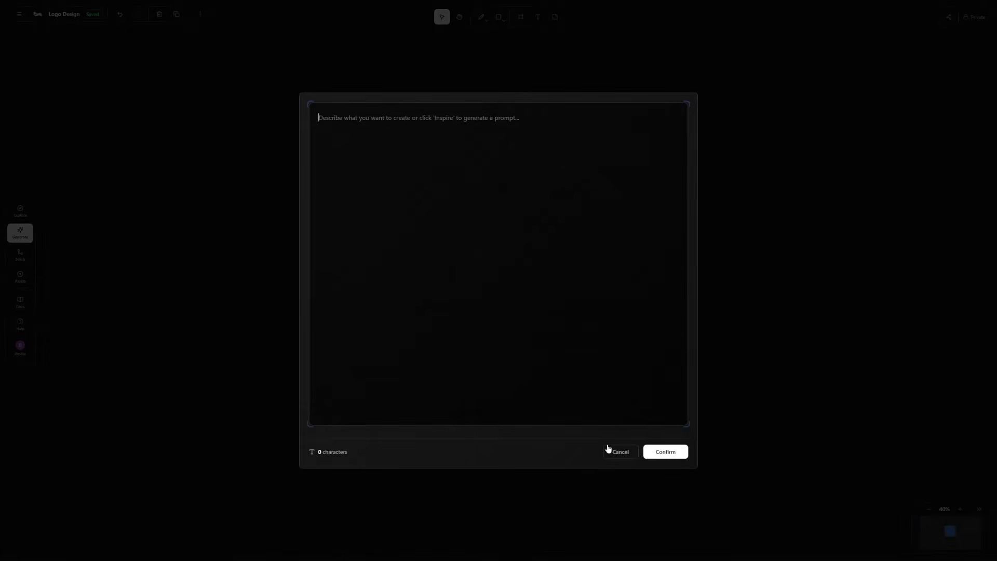
key(ctrl+v)
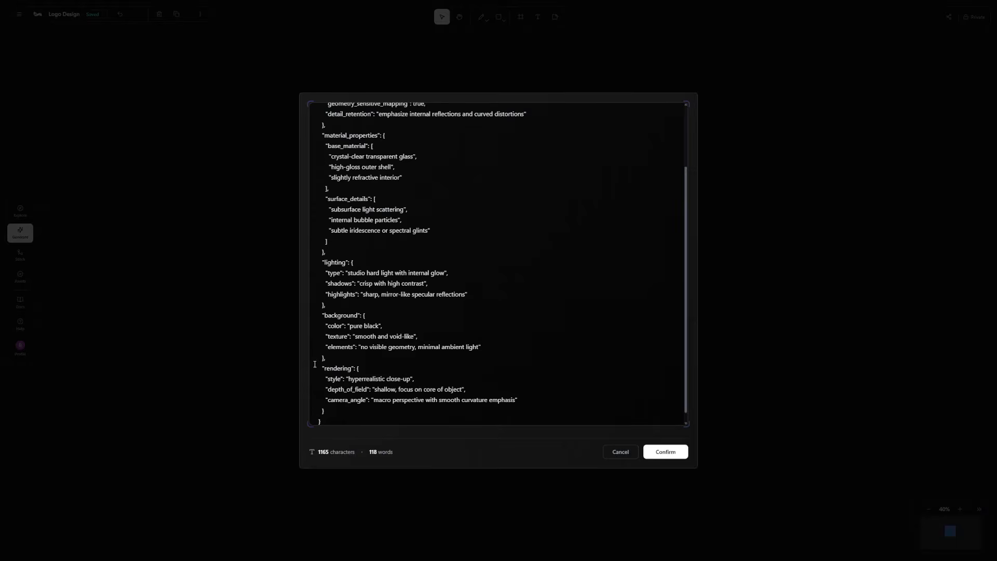
scroll(347, 270, up, 3)
scroll(382, 215, down, 3)
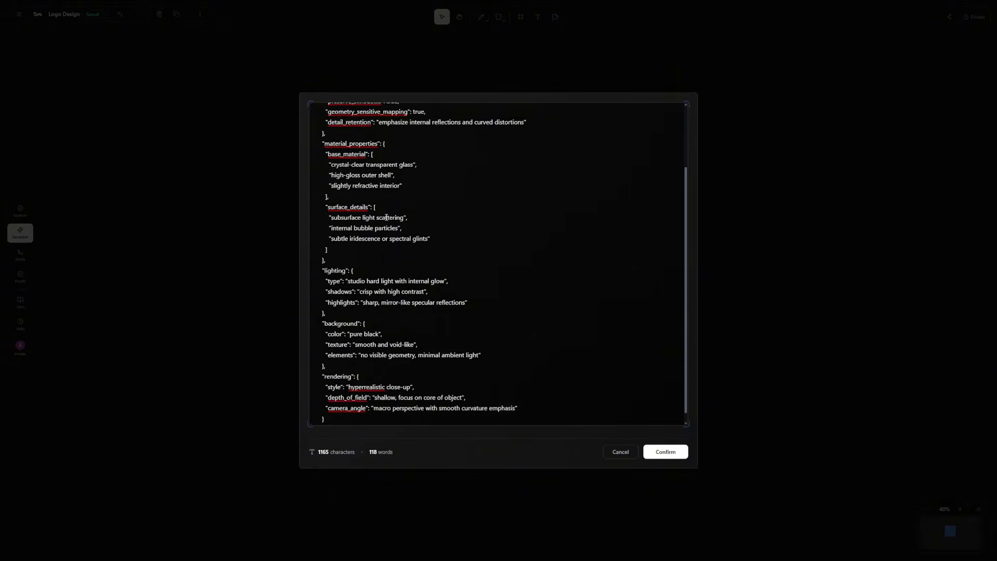
click(658, 452)
click(651, 540)
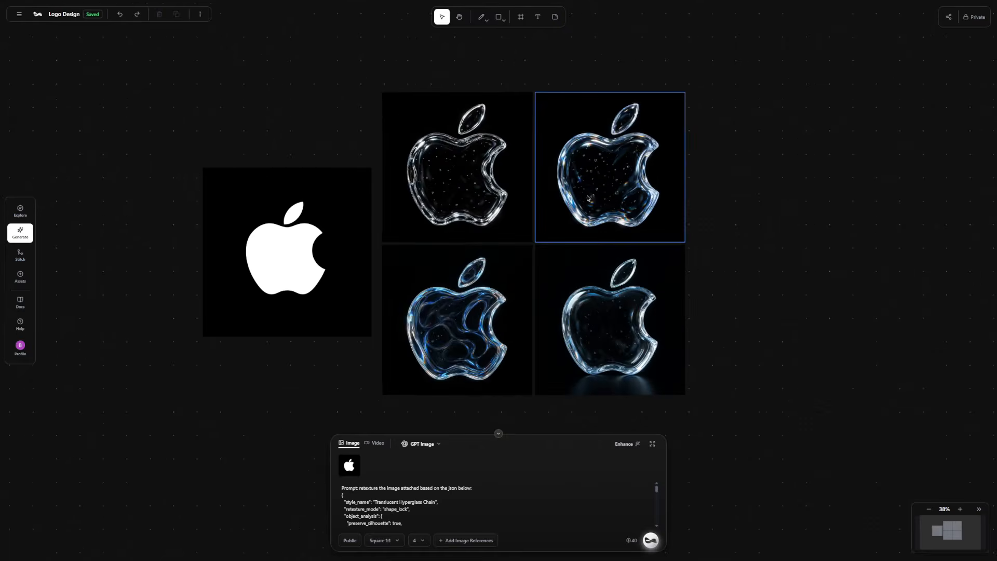
Collapse the prompt box and move the original white logo farther from the four generated glass logos.
click(497, 435)
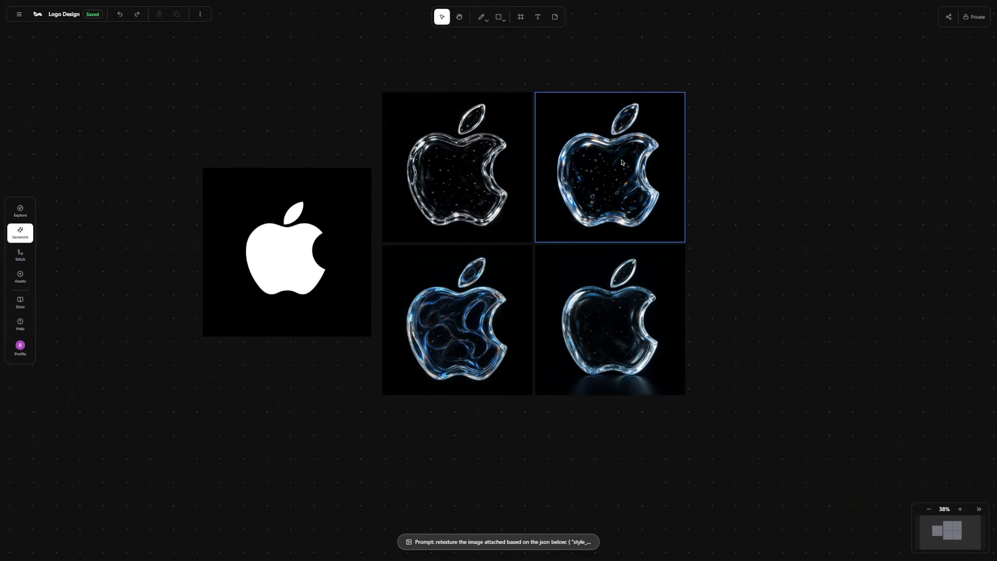
scroll(622, 163, down, 5)
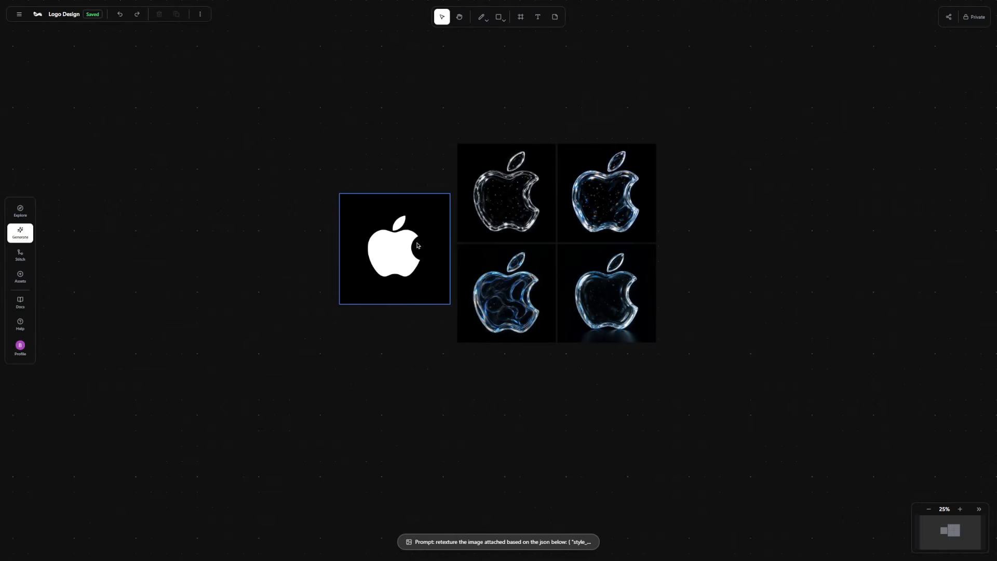
drag(418, 245, 369, 245)
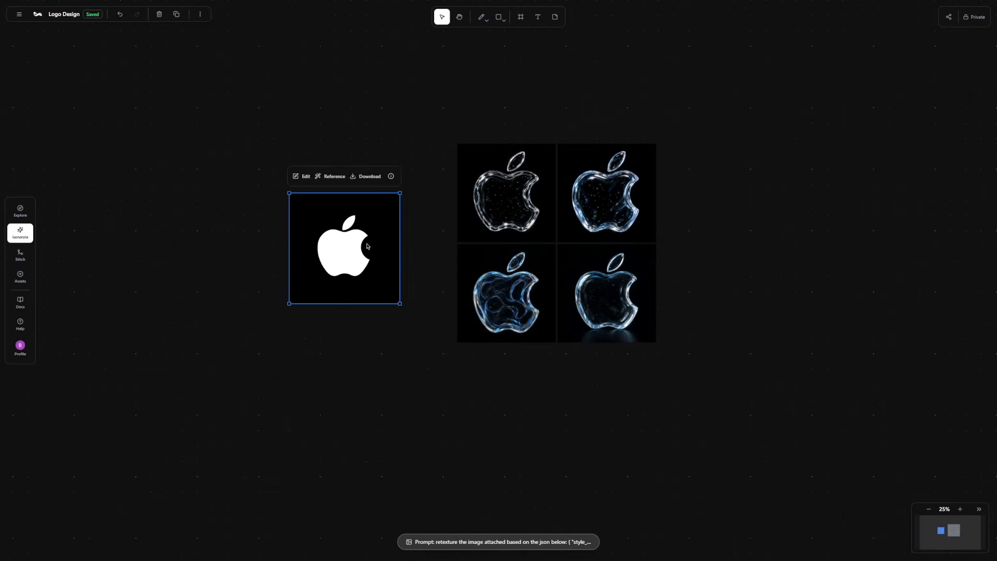
Draw a frame around the white Apple logo and name it "Original Logo".
click(521, 18)
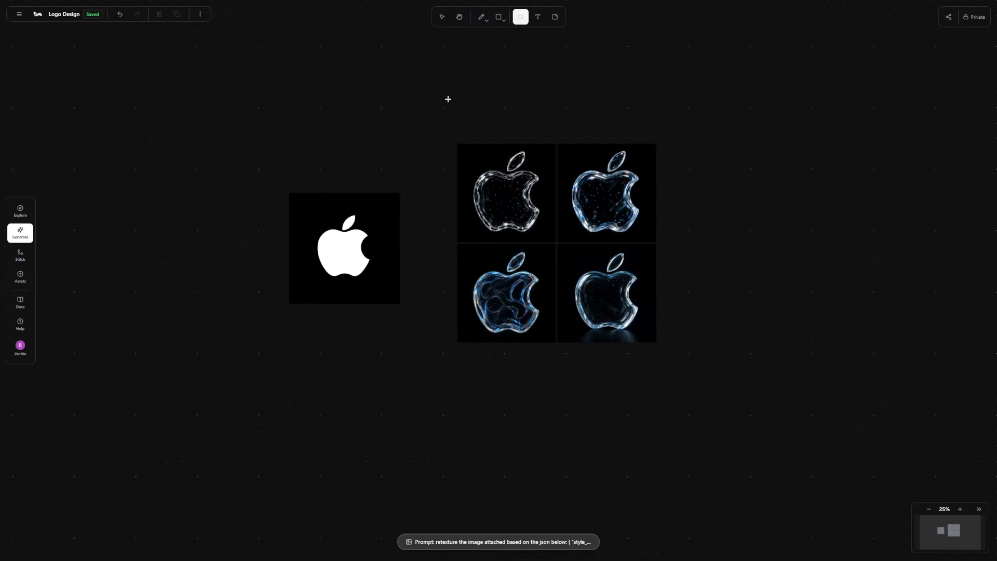
mouse_move(269, 164)
mouse_down()
mouse_move(410, 327)
mouse_move(424, 329)
mouse_up()
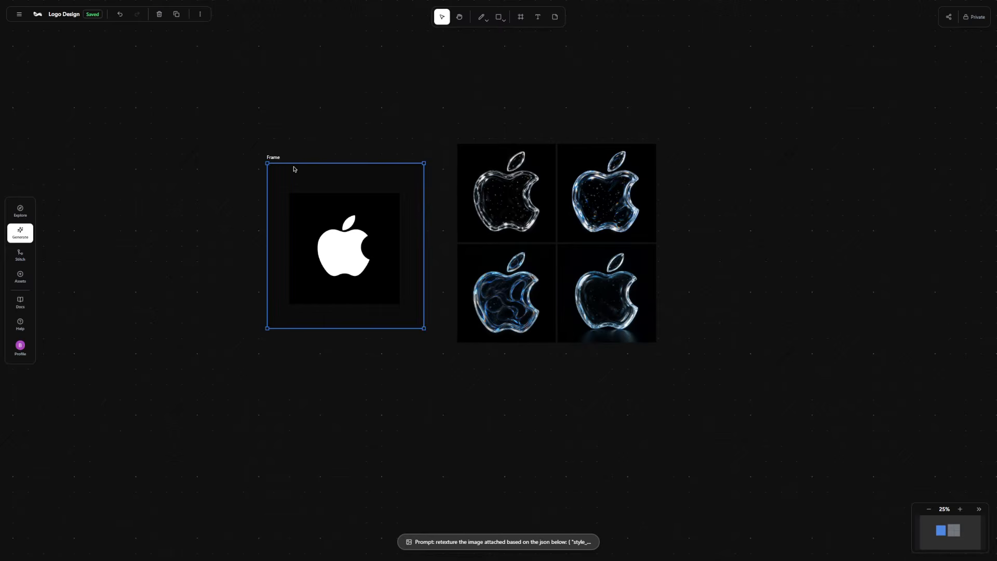
double_click(278, 158)
text(Original Logo)
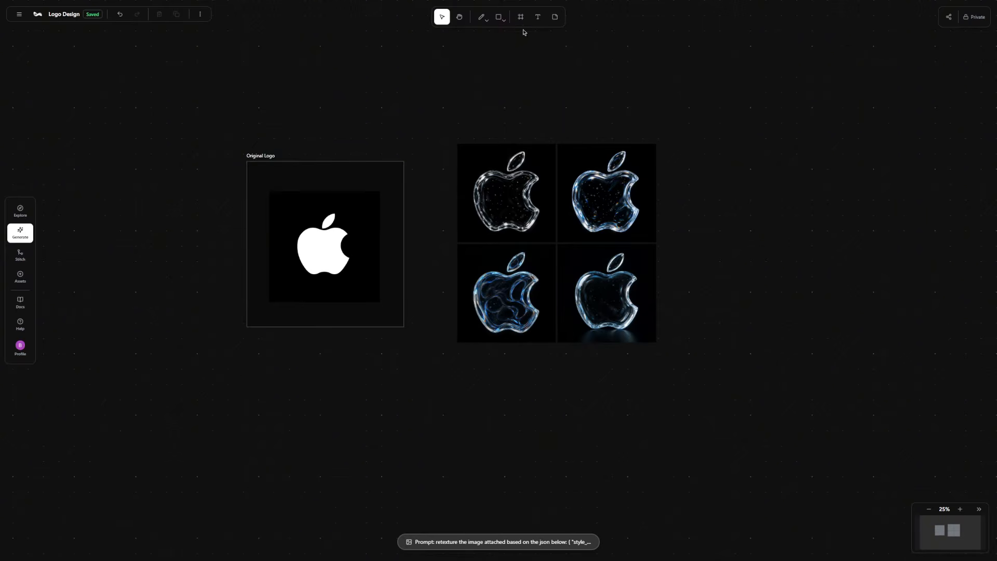
Draw a frame around the four glass logos, name it "Glassmorphic image style" and adjust its placement.
click(521, 19)
drag(442, 127, 679, 366)
double_click(446, 120)
text(Glassmorphic image s)
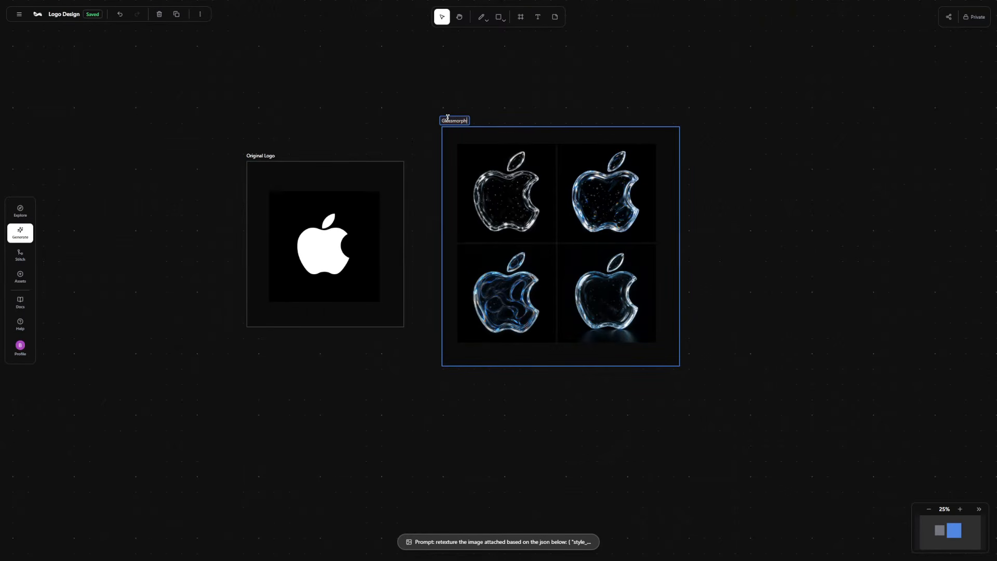
text(tyle)
key(Return)
drag(501, 134, 532, 143)
drag(531, 143, 514, 131)
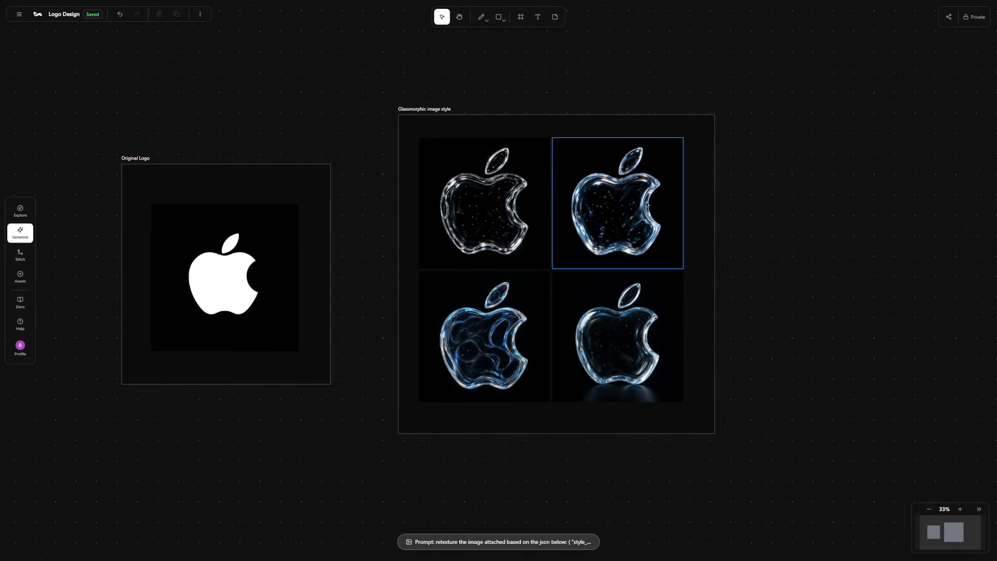
Remove the background from the upper-right blue glass logo in the "Glassmorphic image style" frame.
click(621, 197)
click(558, 122)
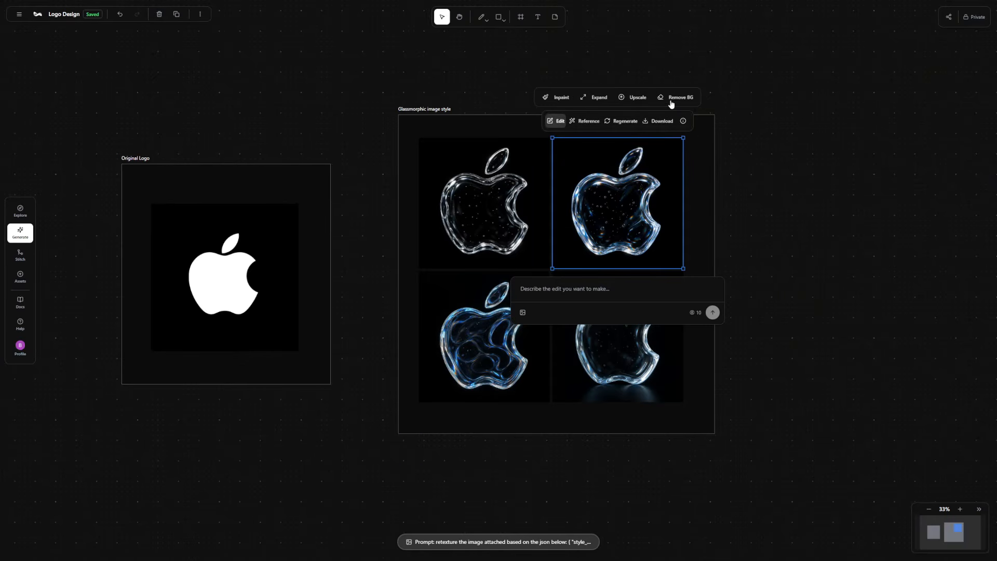
click(671, 102)
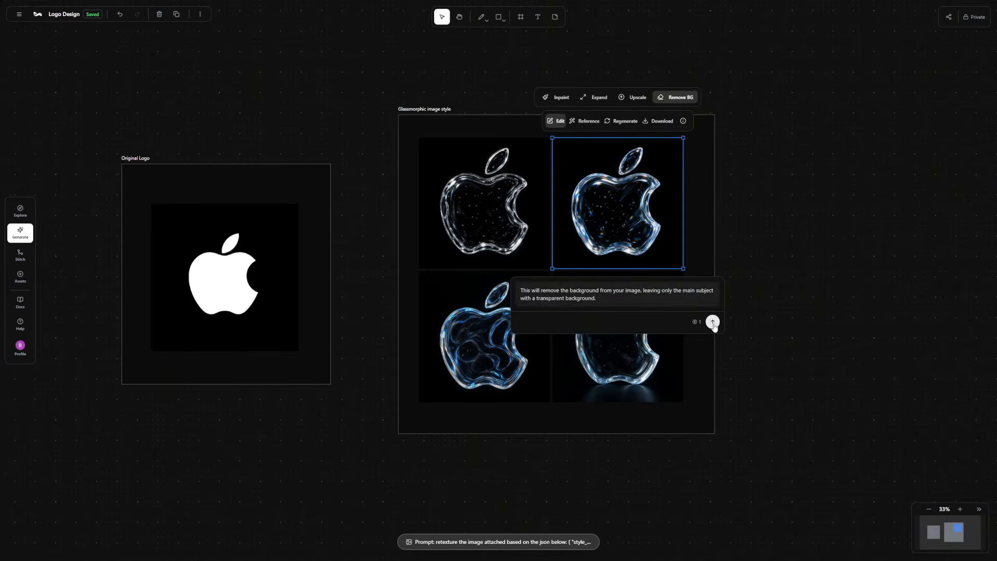
click(714, 323)
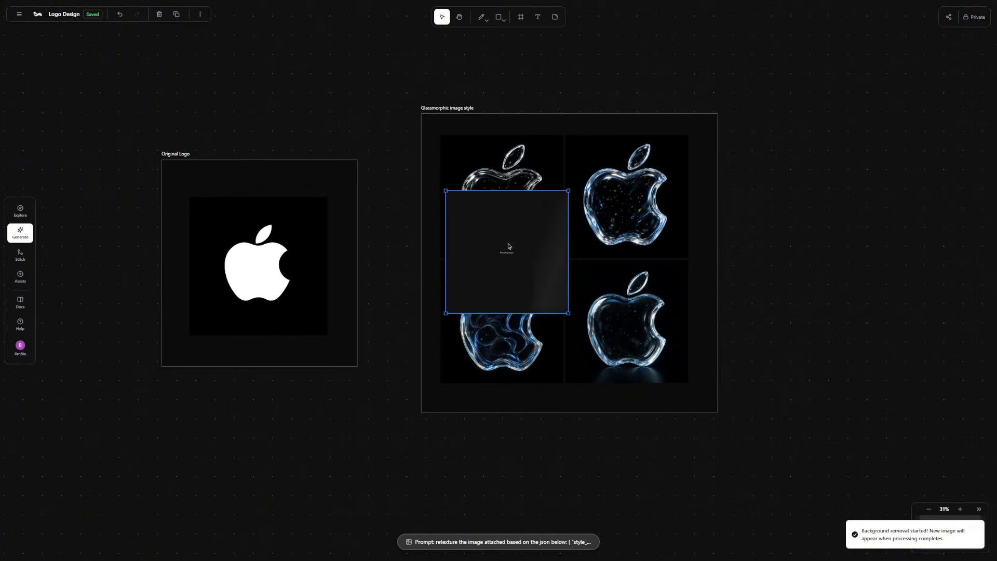
drag(759, 220, 784, 193)
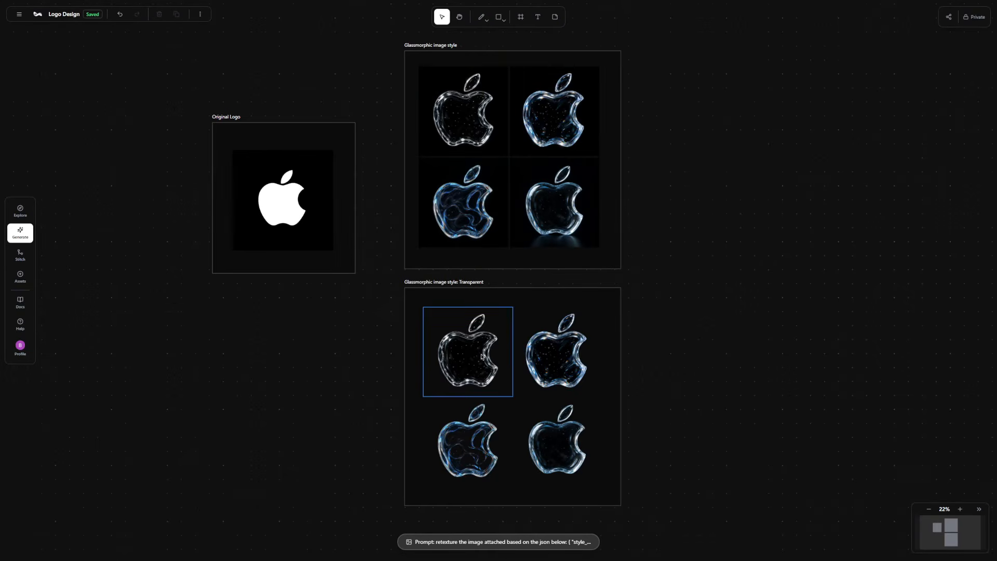
Add the upper-right blue glass logo from the "Glassmorphic image style" frame as a second reference image.
scroll(478, 441, up, 2)
scroll(478, 442, up, 2)
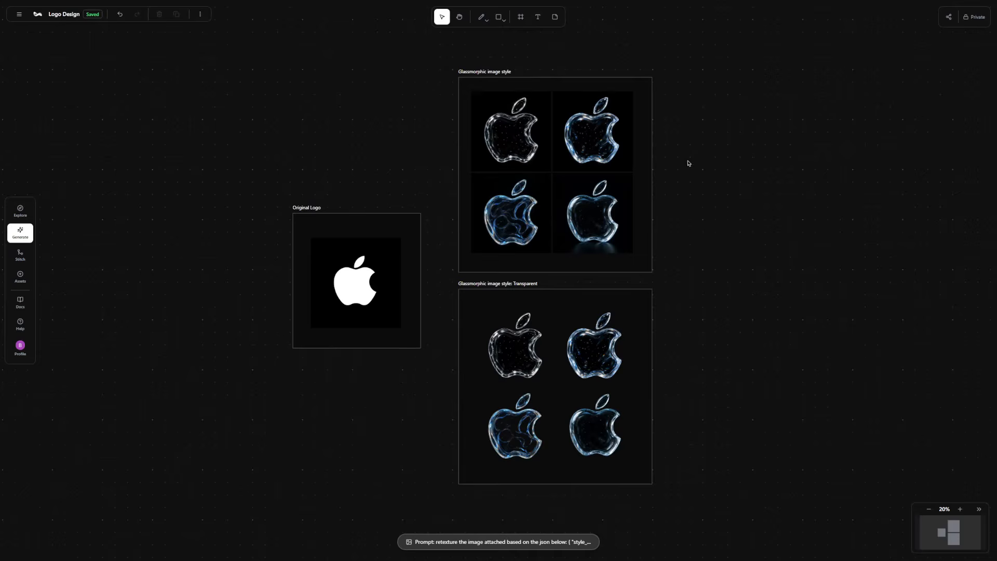
scroll(571, 156, up, 5)
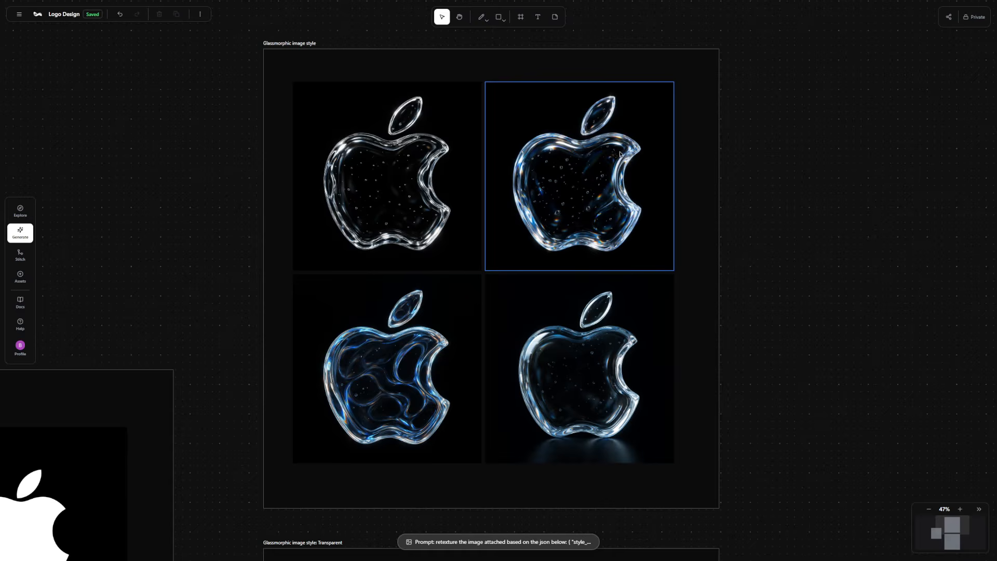
scroll(588, 157, down, 2)
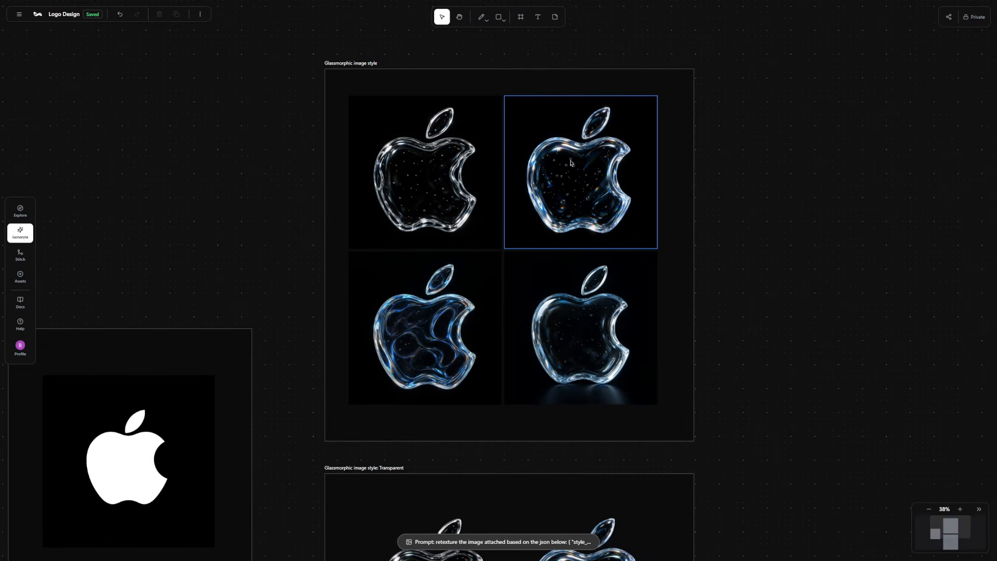
scroll(568, 189, down, 5)
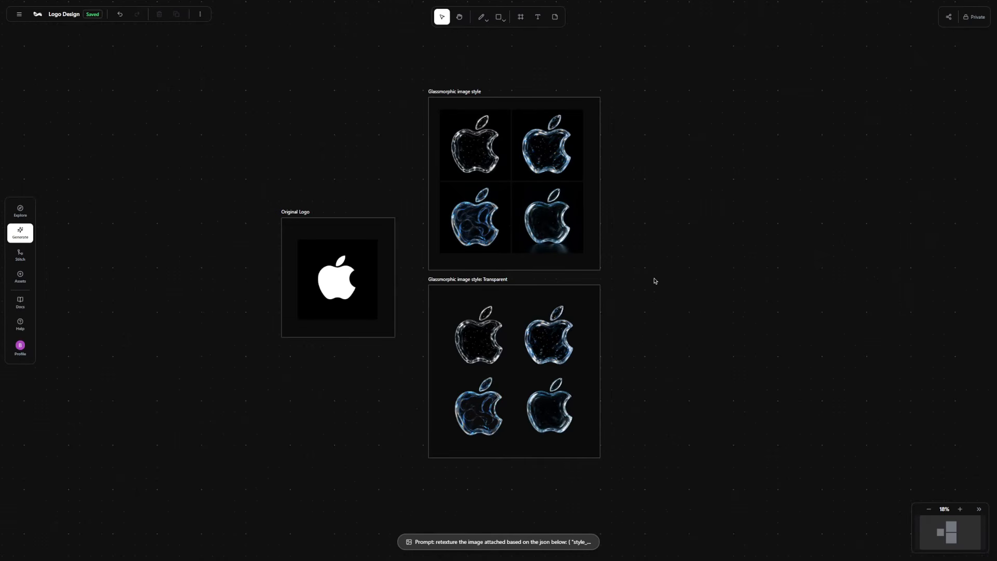
click(553, 146)
click(520, 93)
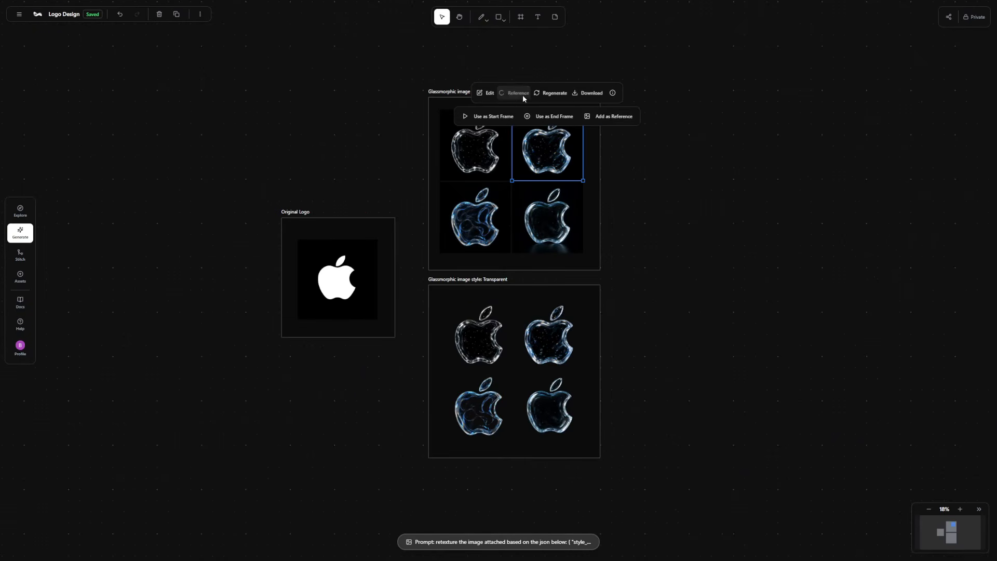
click(595, 115)
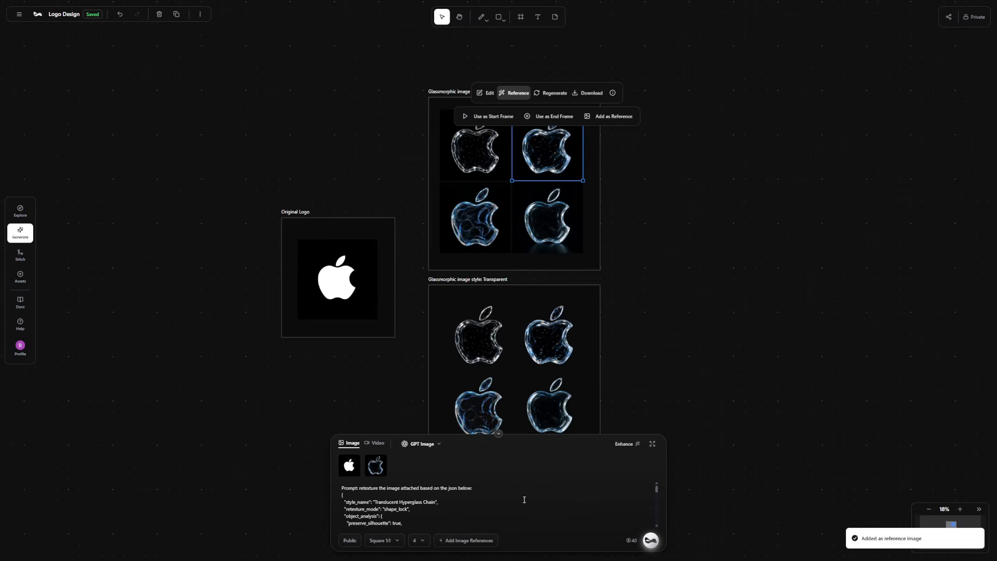
Remove the white logo reference, replace the prompt with "turn this Apple logo slightly to the left" and generate the images.
click(356, 467)
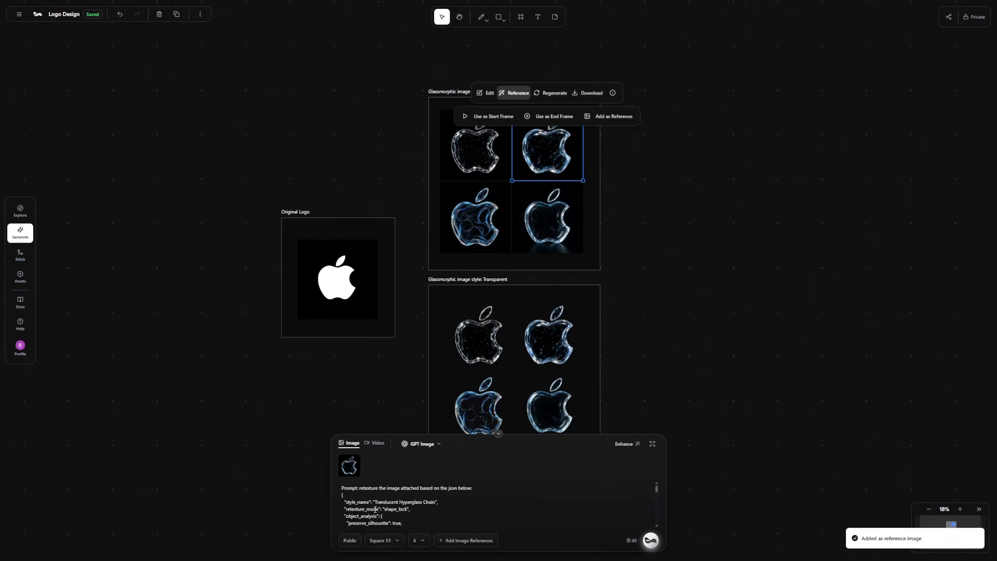
key(ctrl+a)
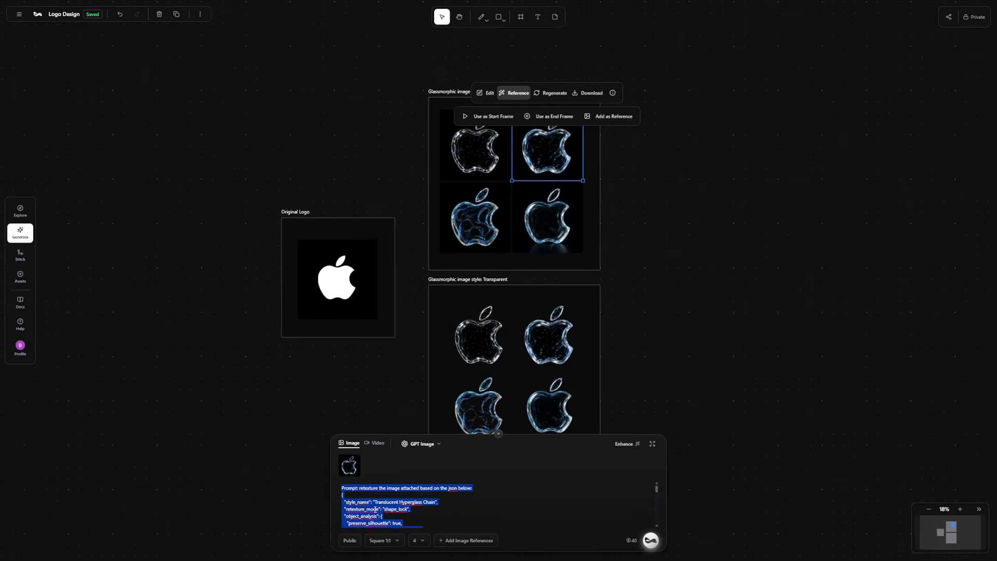
key(BackSpace)
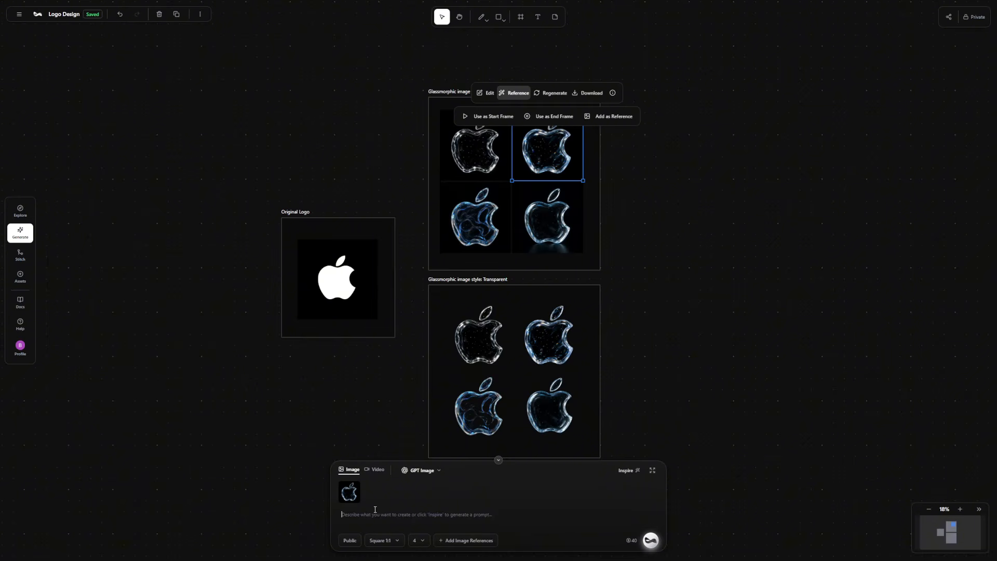
text(turn this Apple)
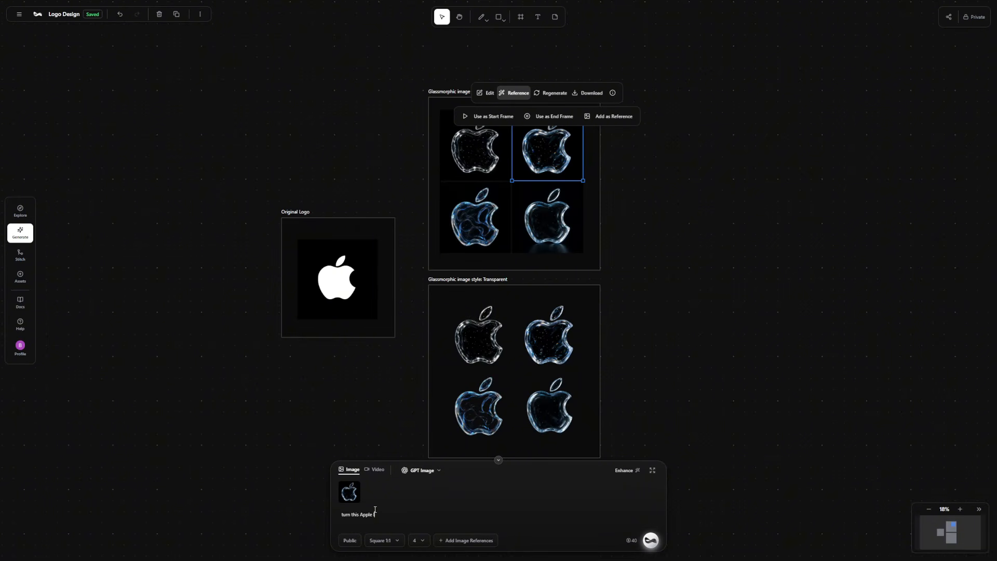
text( logo slightly to the left)
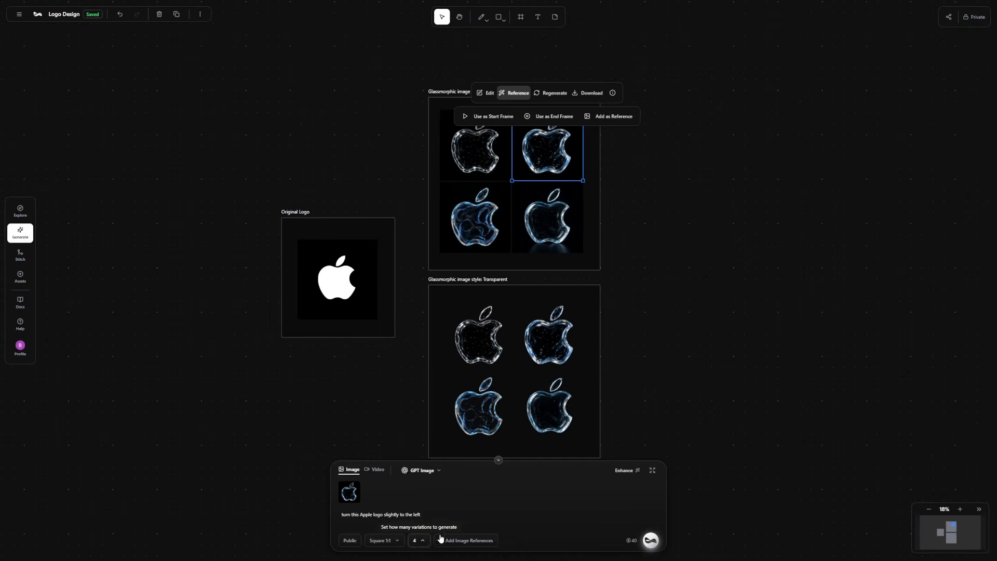
click(651, 540)
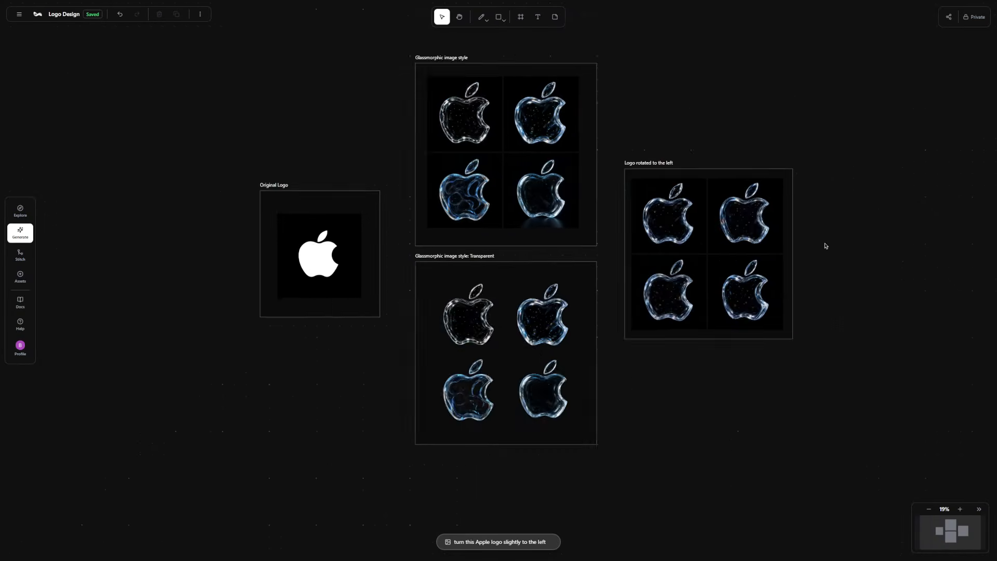
Clear the remaining reference image and the previous prompt from the generation settings.
scroll(525, 251, up, 3)
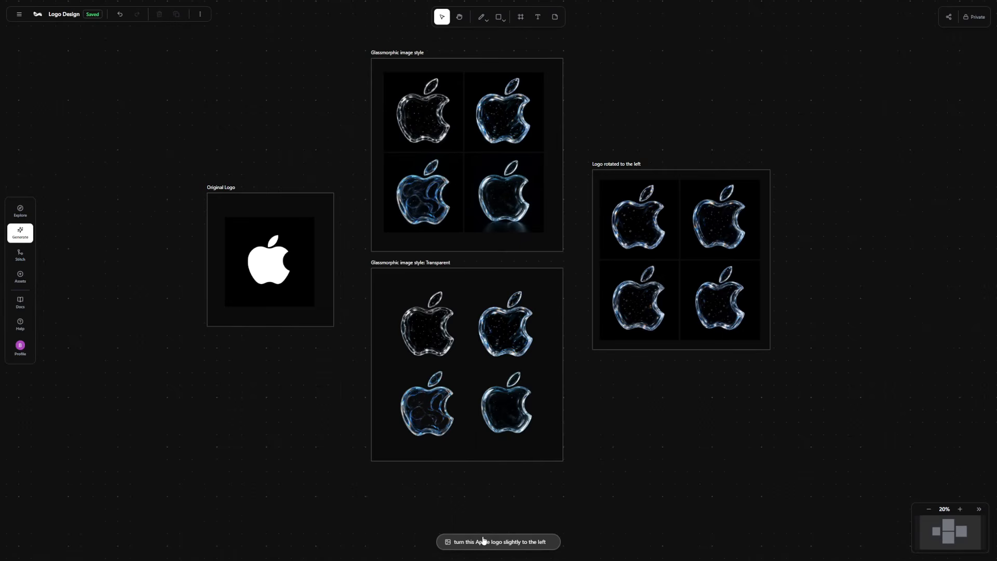
click(483, 541)
click(358, 483)
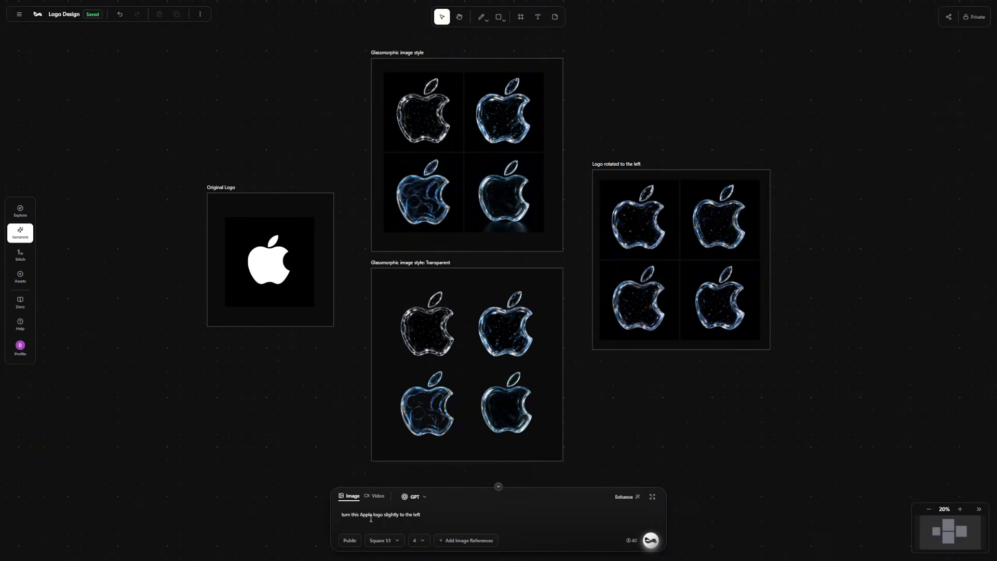
key(ctrl+a)
key(BackSpace)
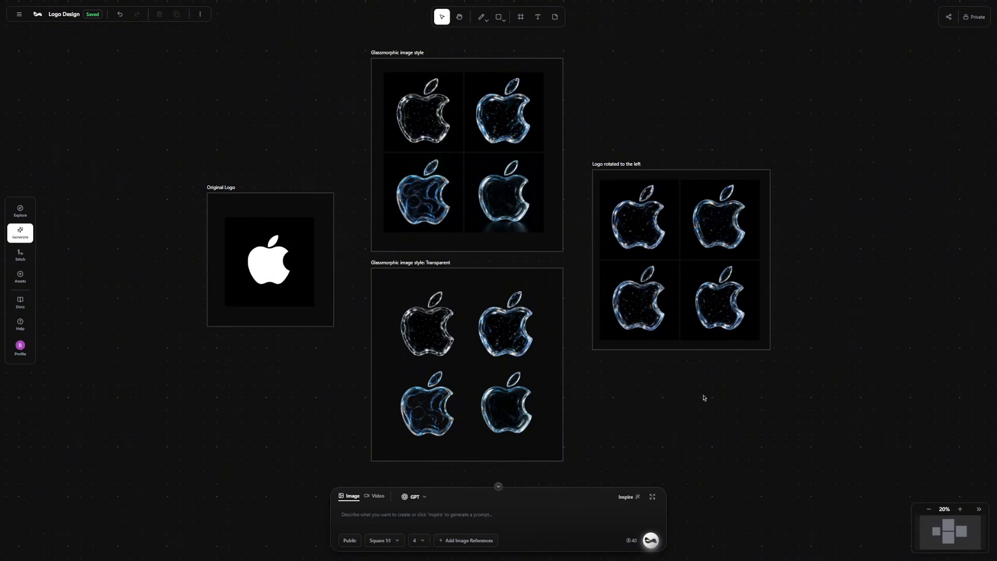
Set the upper-right blue glass logo in the "Glassmorphic image style" frame as the video's start frame.
scroll(701, 402, up, 2)
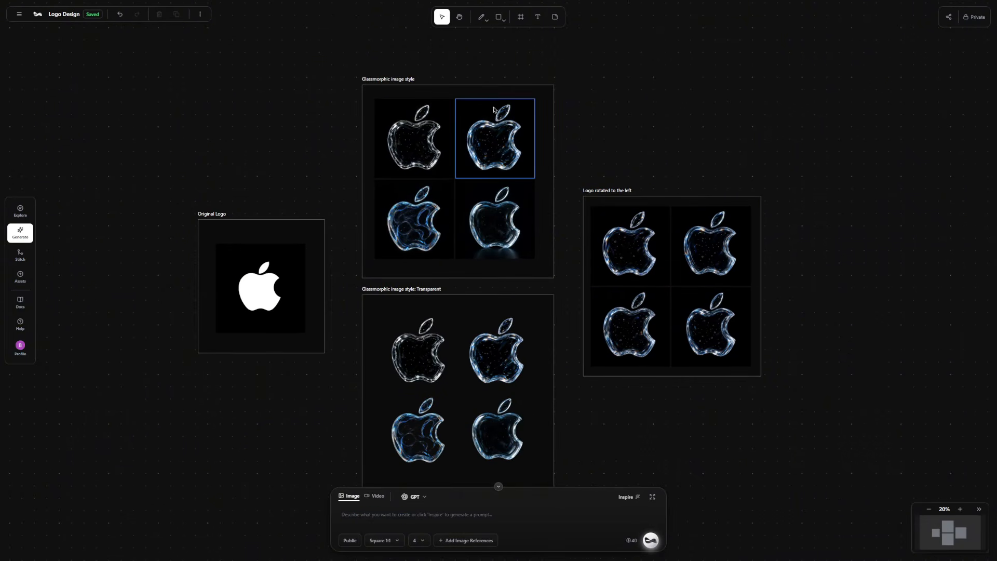
click(494, 127)
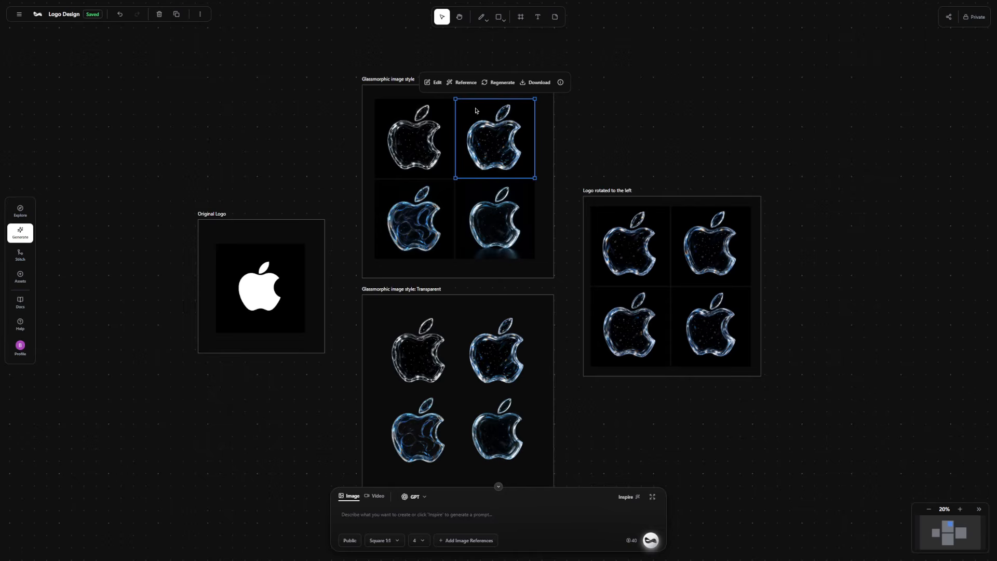
click(464, 82)
click(440, 106)
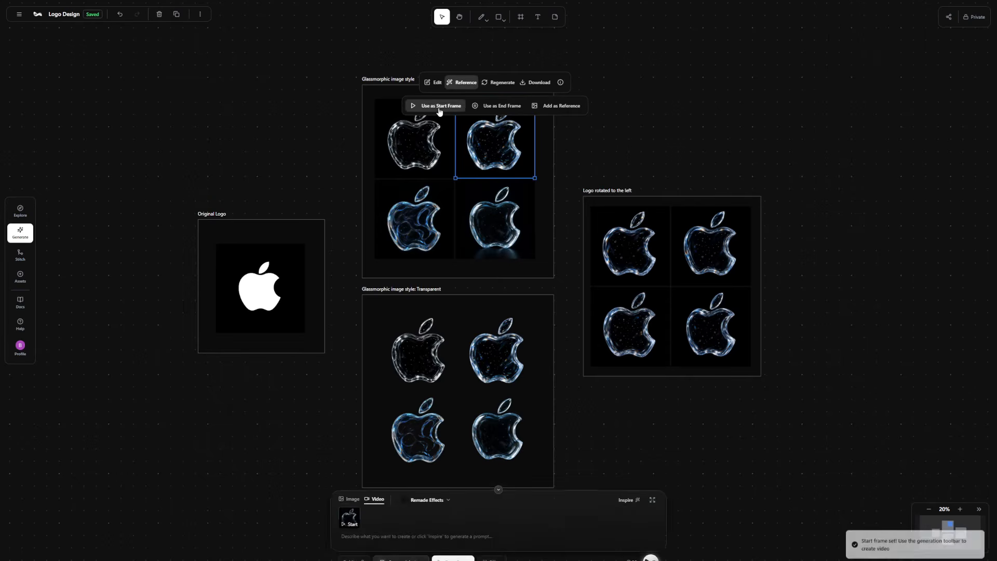
Set the lower-right logo in the "Logo rotated to the left" frame as the video's end frame.
click(715, 127)
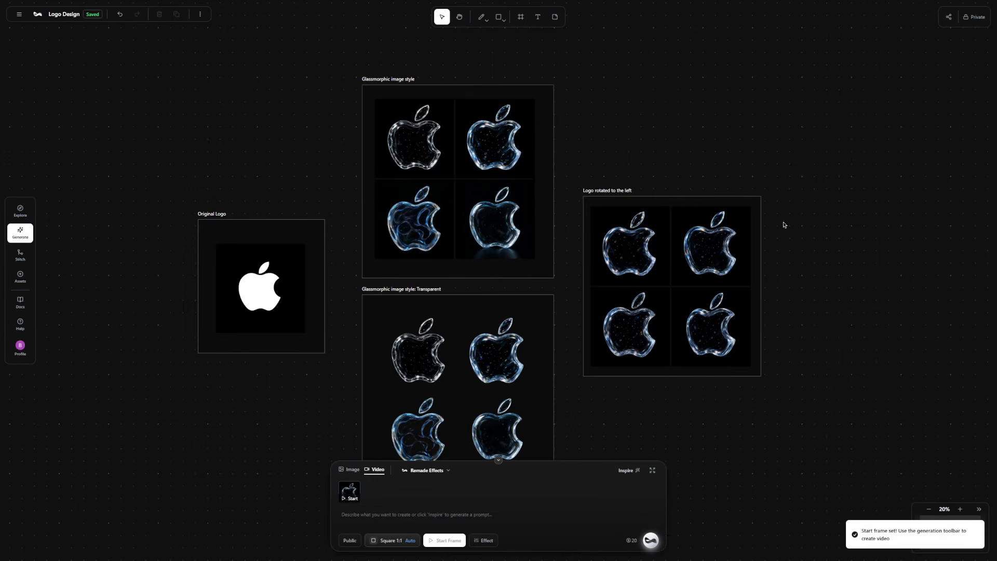
click(726, 331)
click(682, 270)
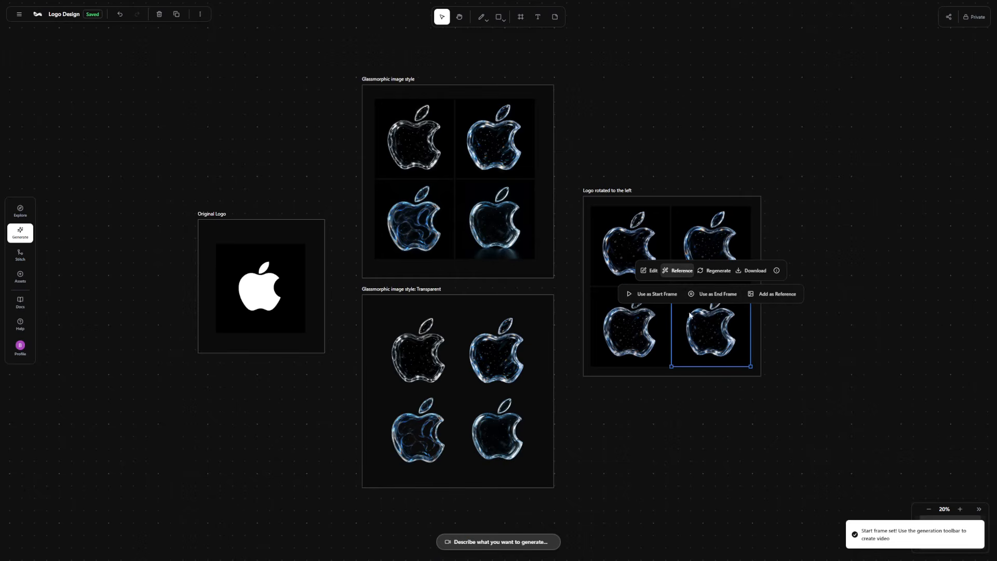
click(716, 295)
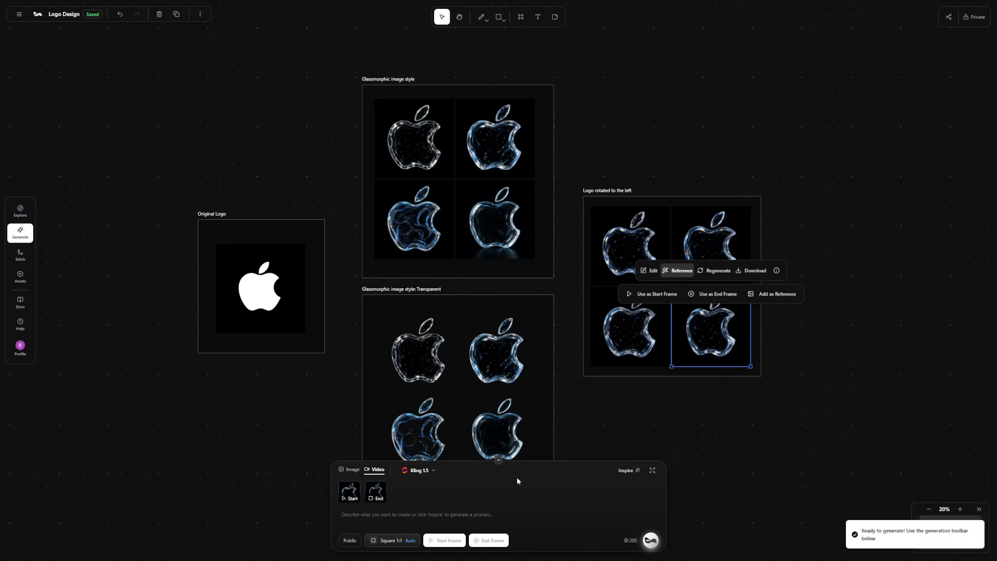
Choose Kling 1.6 as the video generation engine.
click(433, 482)
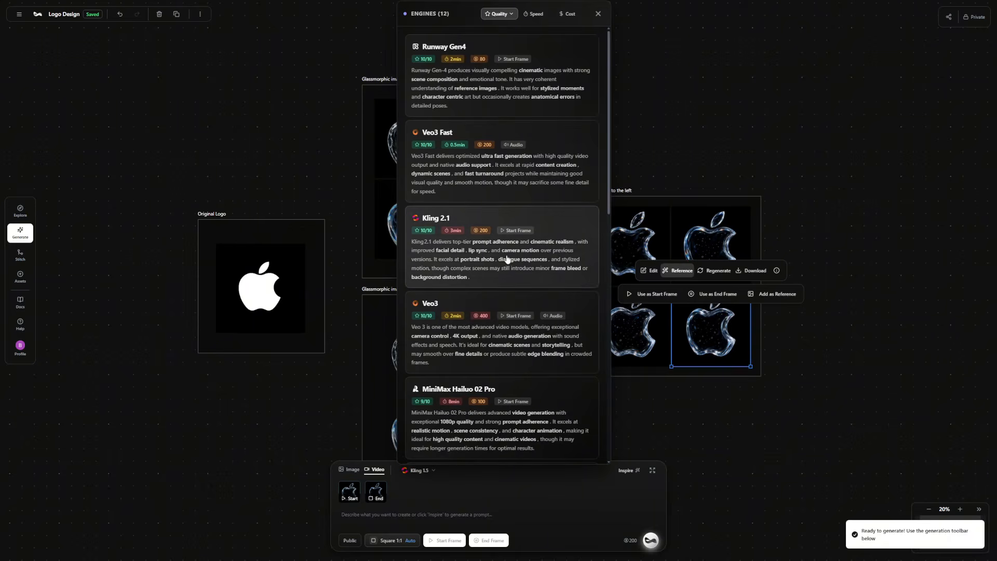
scroll(508, 260, down, 5)
click(505, 307)
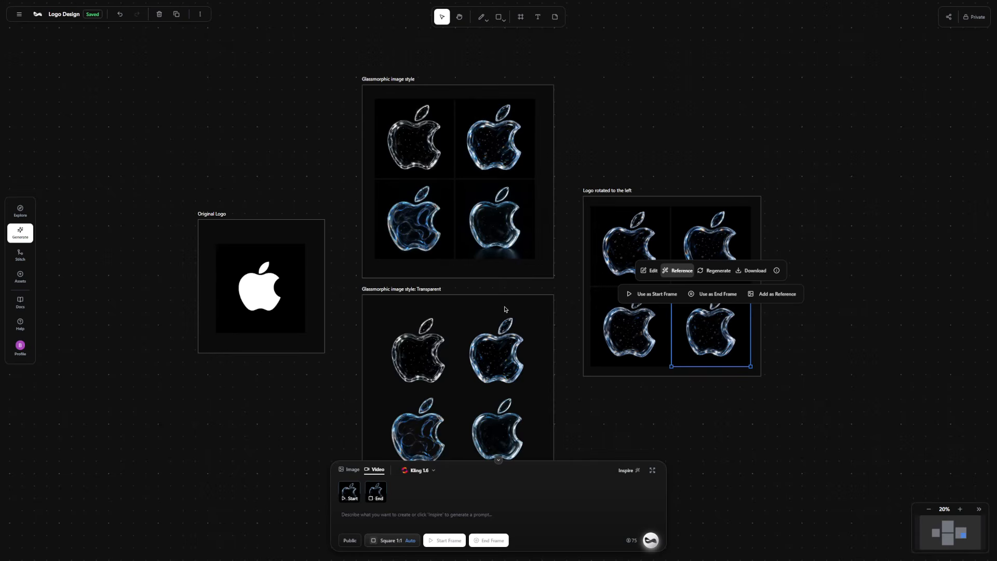
Enter a prompt for the glass-outlined Apple logo rotating 360 degrees against a dark background with a static camera, and generate the video.
click(652, 471)
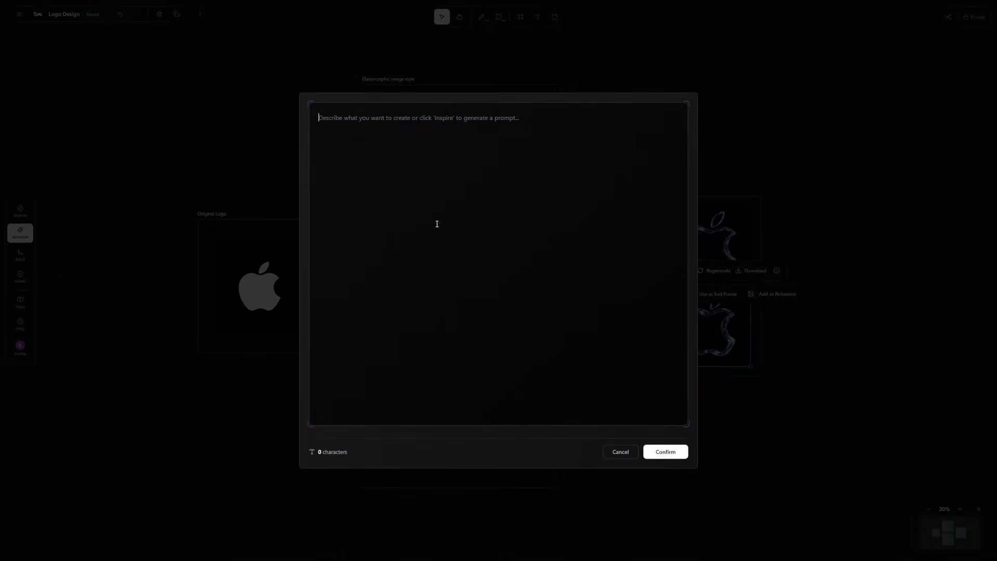
text(The Apple logo rotates 360 degrees against a dark background. The logo has a sleek, modern design with a glass outline that catches the light. As the logo spins, the lighting shifts to accentuate the reflections off the glass edges, creating a mesmerizing effect. The camera remains static, focusing on the logo as it completes a full rotation.)
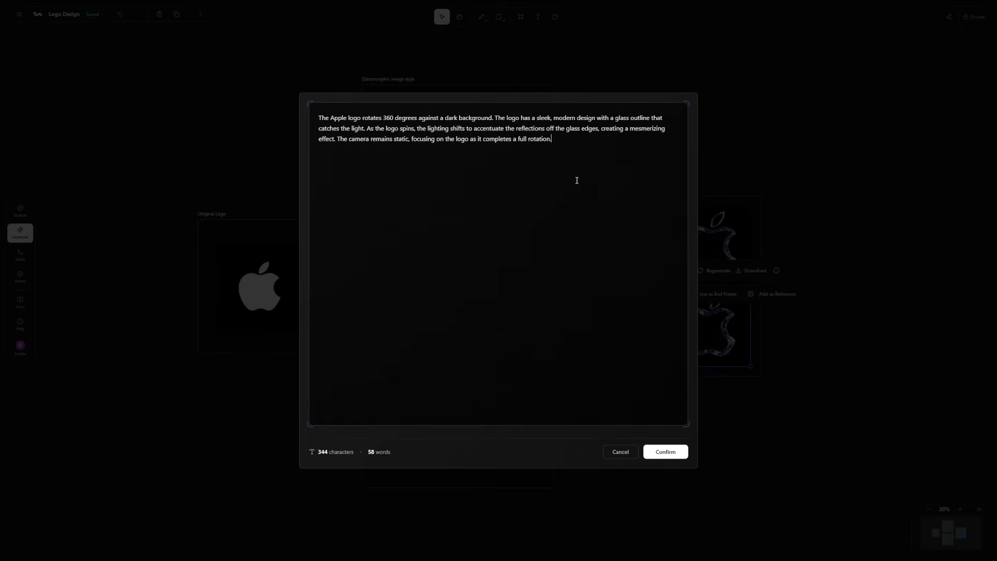
click(672, 453)
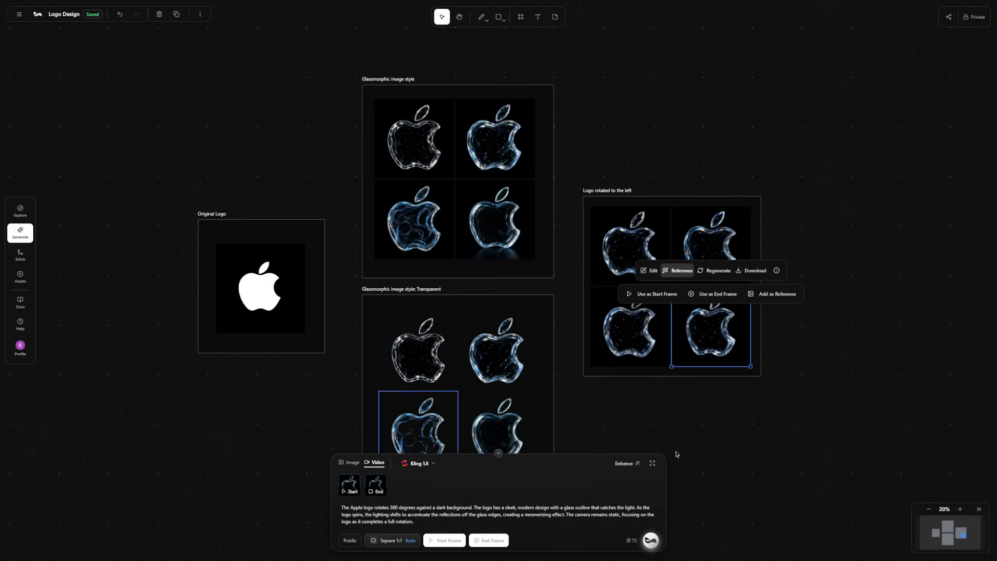
click(652, 541)
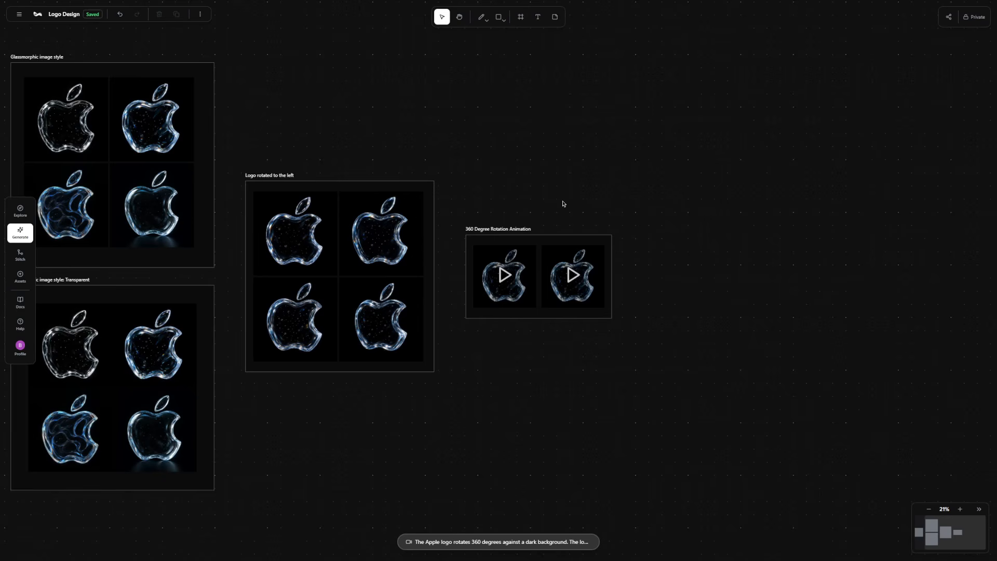
Play both logo videos in the "360 Degree Rotation Animation" frame to review the rotation.
scroll(541, 268, up, 5)
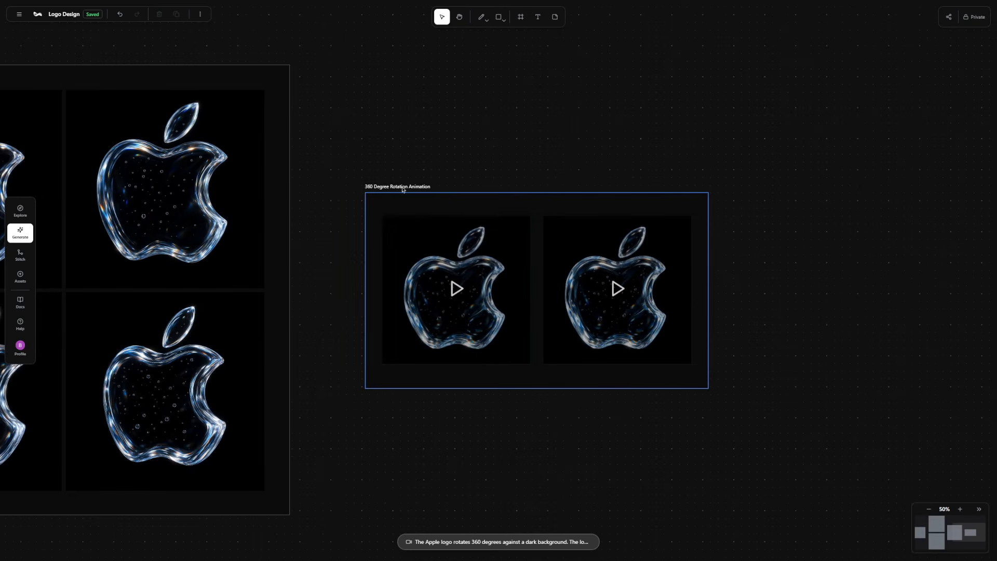
scroll(440, 284, up, 4)
click(491, 295)
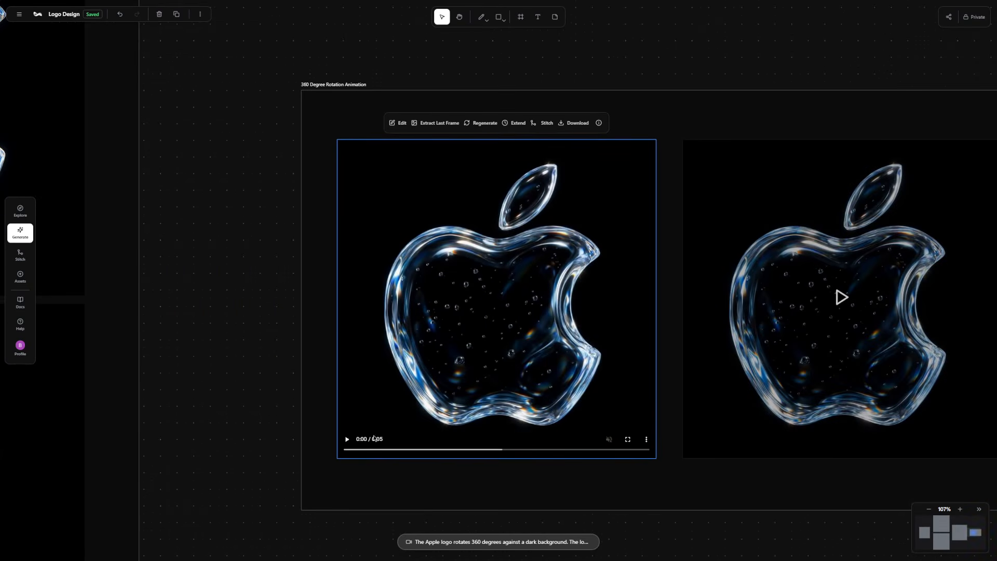
click(345, 440)
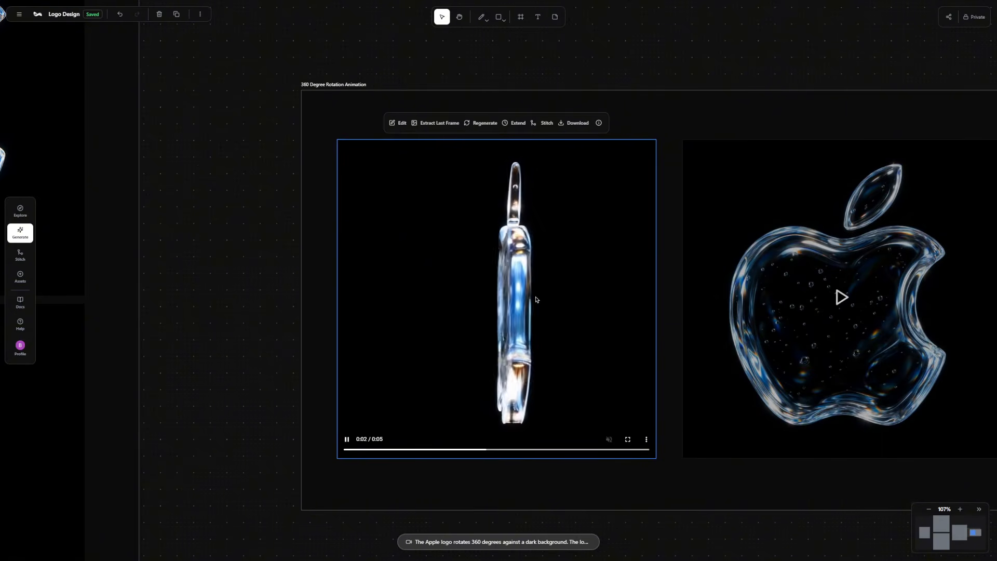
click(348, 440)
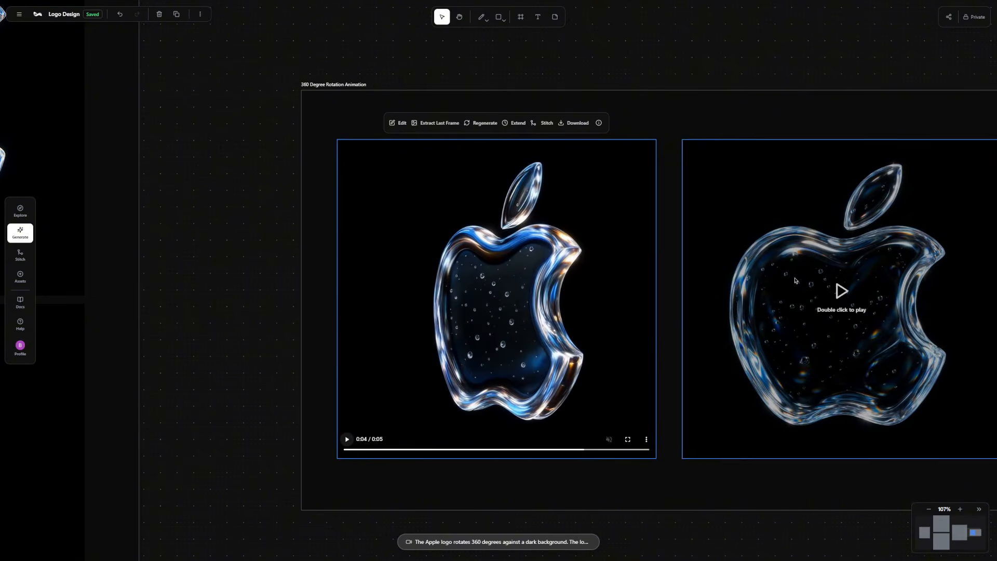
drag(820, 298, 490, 300)
double_click(490, 300)
Examine the felt fabric, underwater, 3D terrain and sleek platform style frames and their transition animation frames.
scroll(490, 300, up, 1)
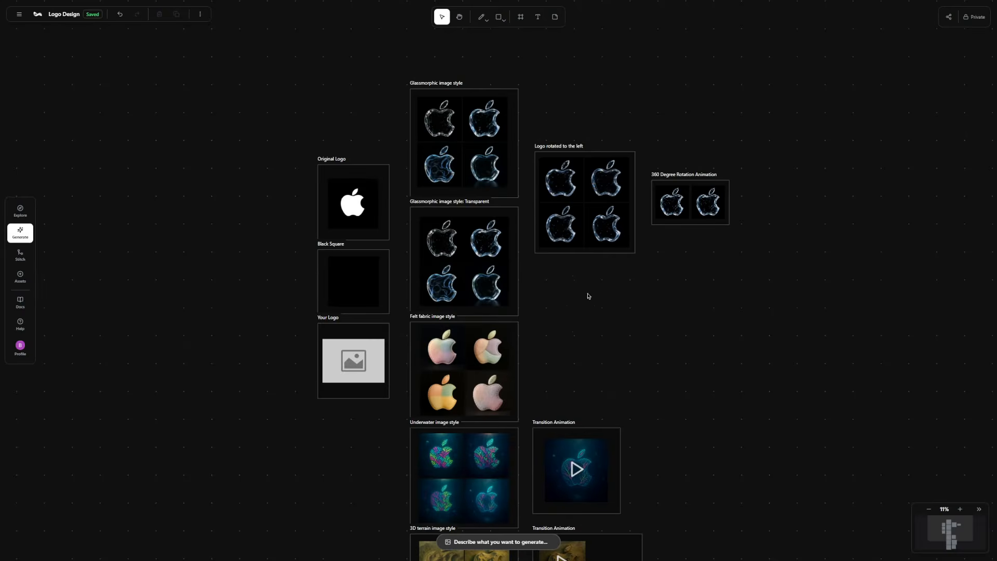
scroll(571, 212, down, 5)
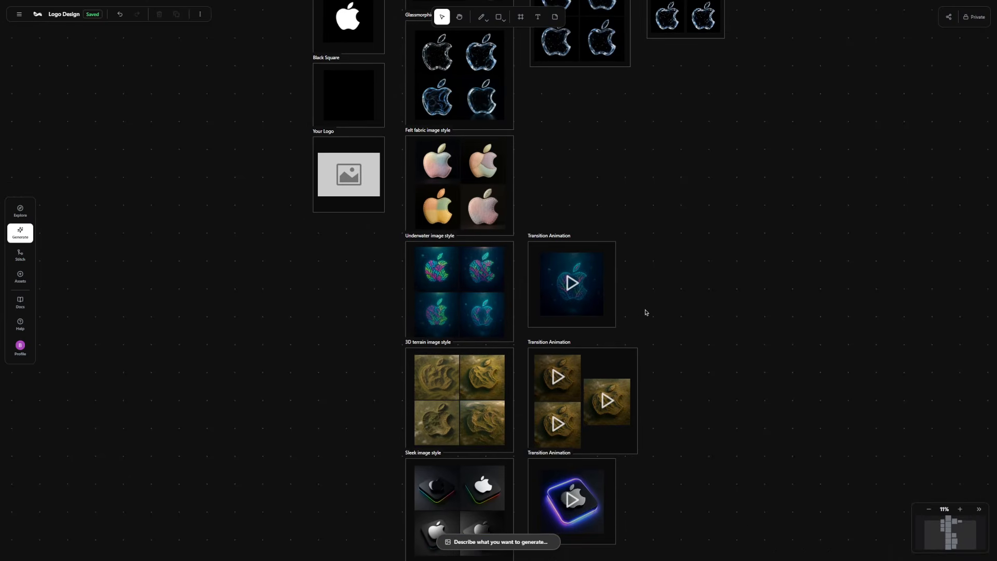
scroll(646, 312, down, 2)
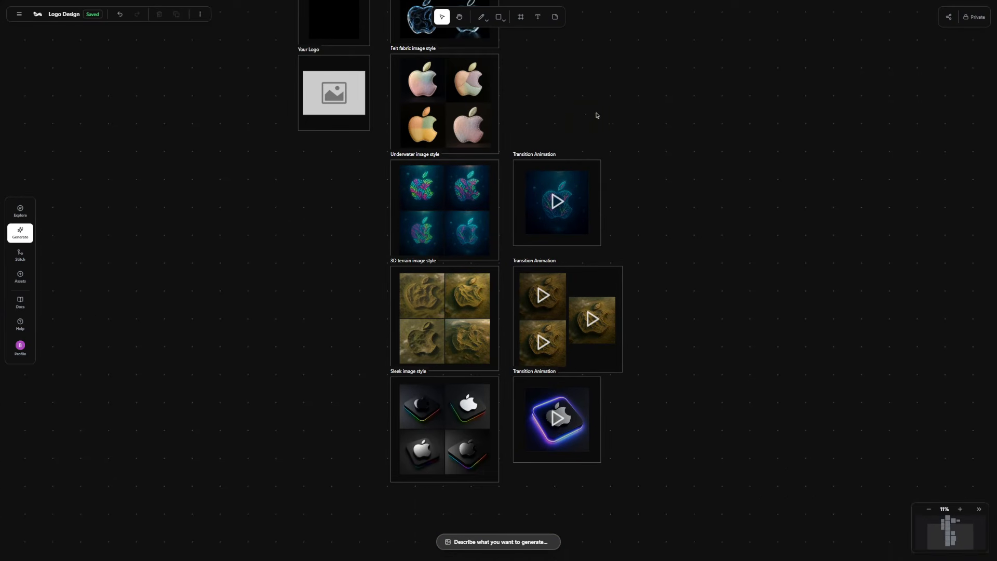
scroll(597, 116, up, 7)
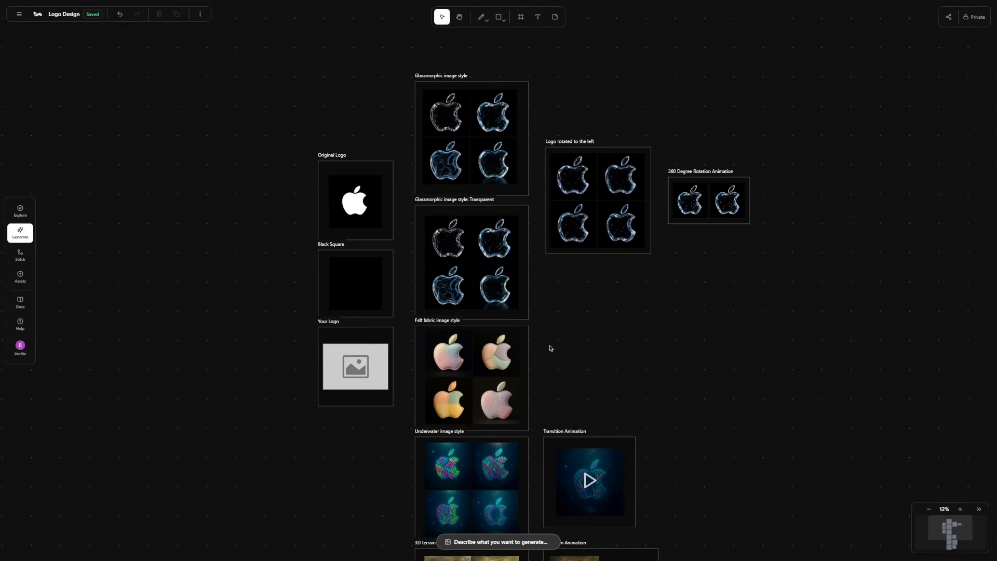
drag(551, 345, 565, 256)
scroll(477, 255, up, 5)
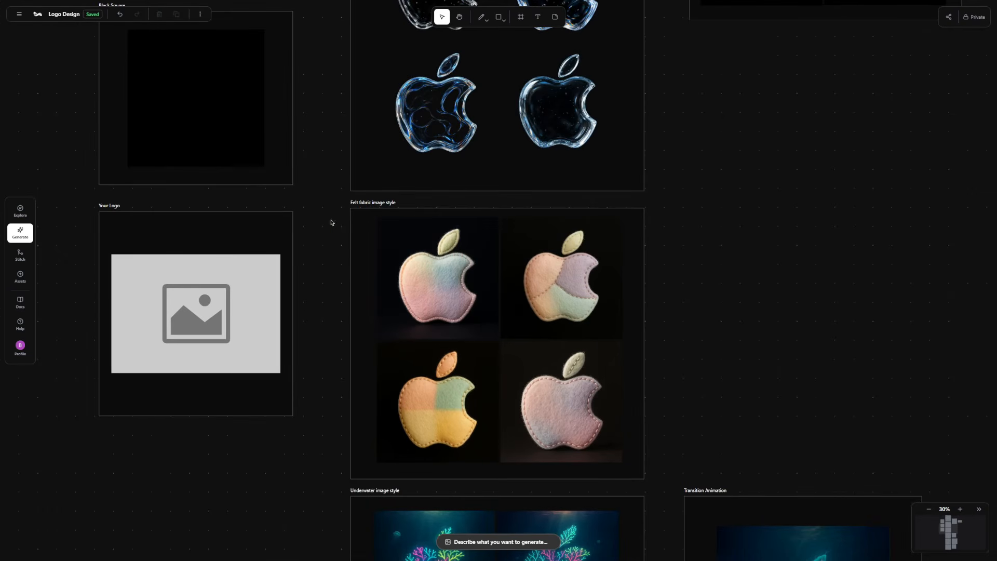
drag(322, 478, 331, 216)
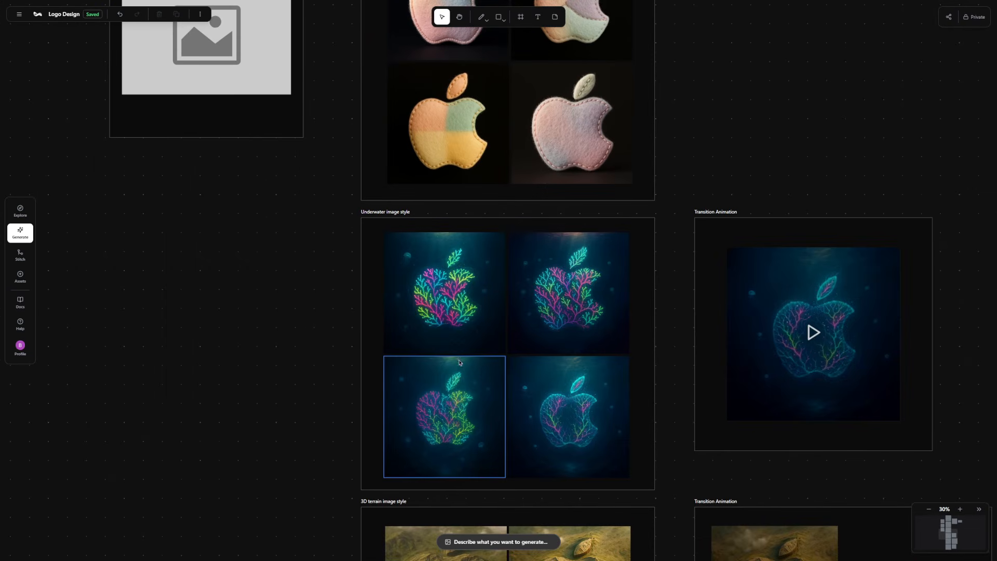
scroll(345, 452, down, 6)
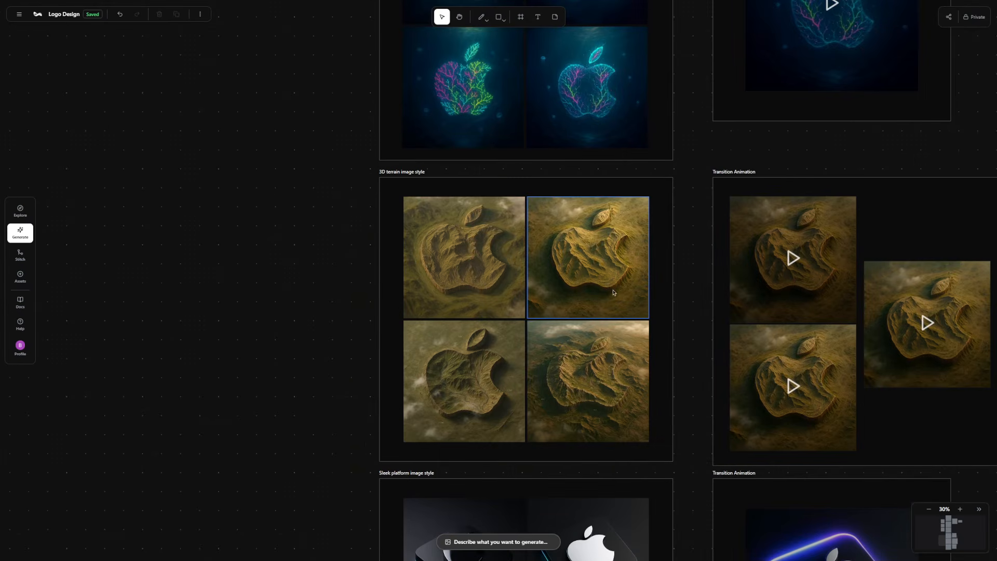
drag(334, 457, 343, 203)
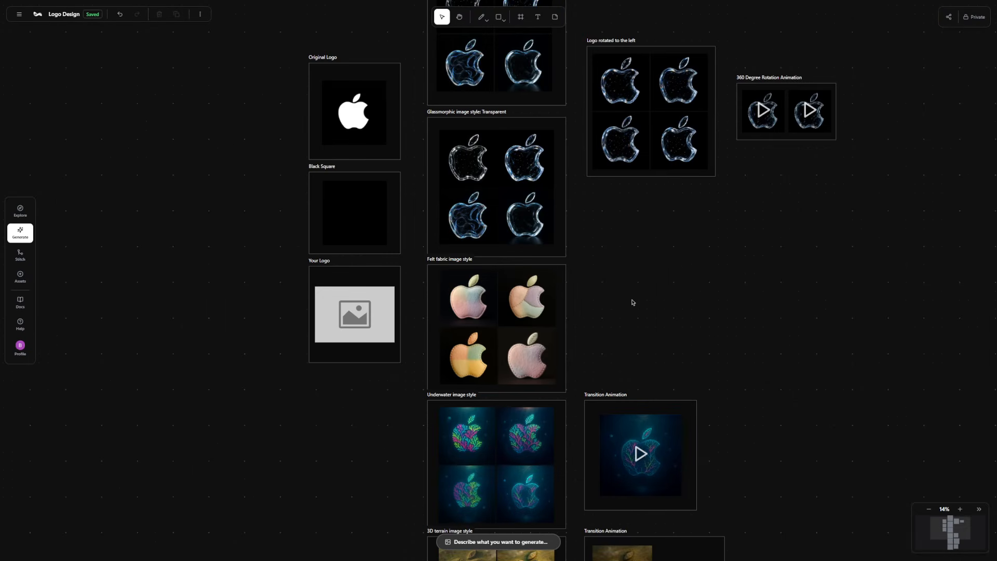
Reuse the prompt of the pale pink felt apple in the "Felt fabric image style" frame for regeneration, with the Landscape 3:2 aspect ratio.
scroll(356, 383, up, 3)
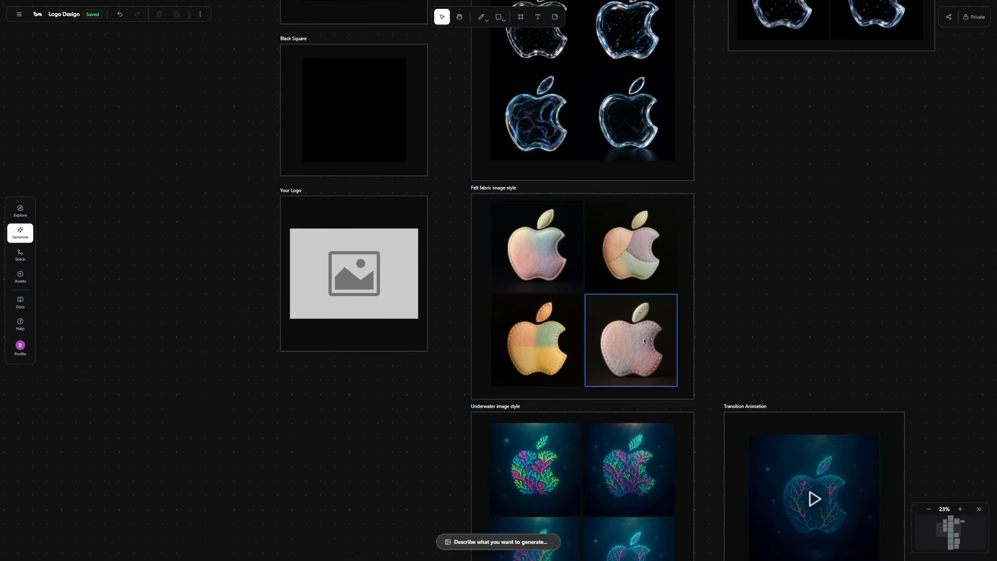
click(631, 324)
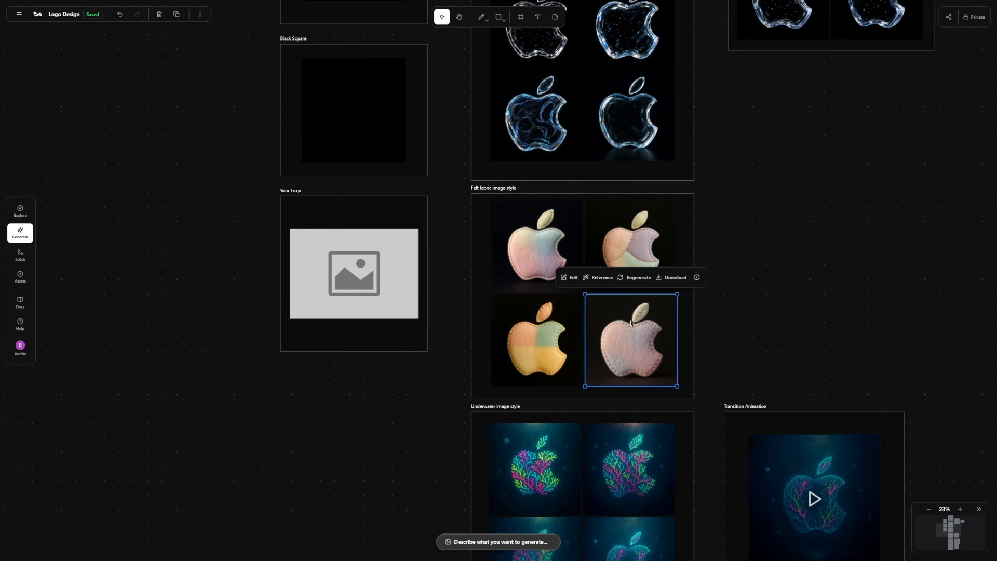
click(634, 279)
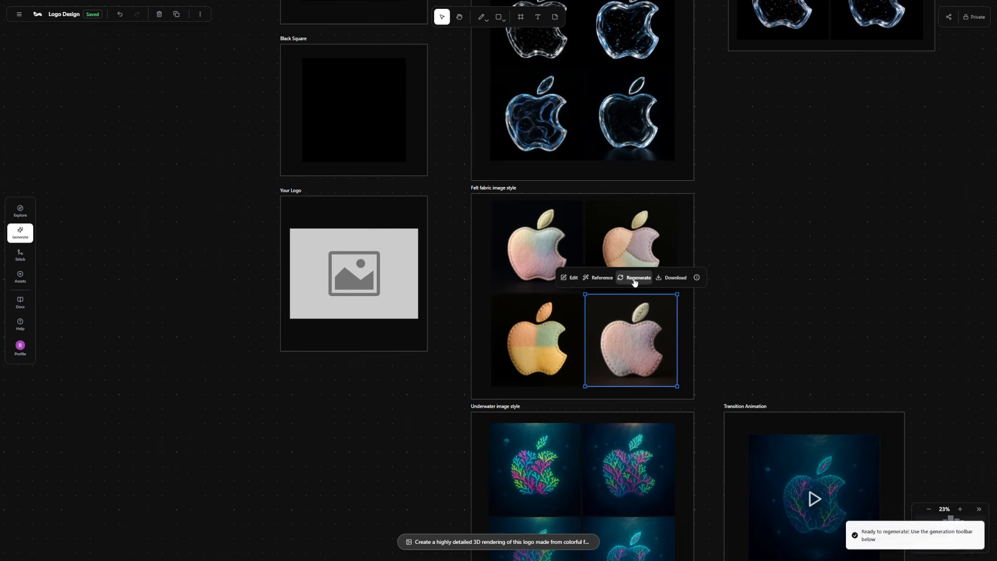
click(494, 545)
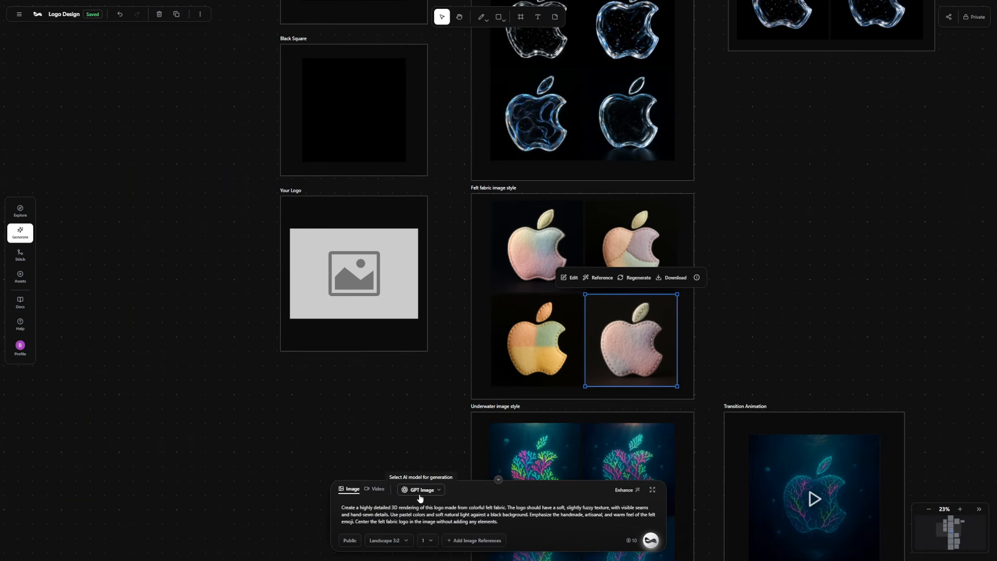
click(402, 540)
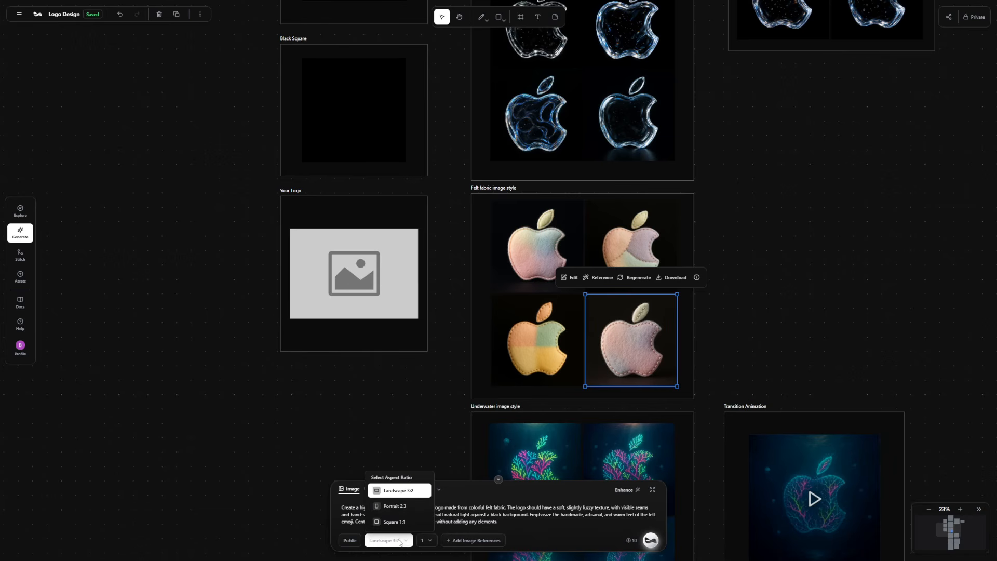
click(408, 491)
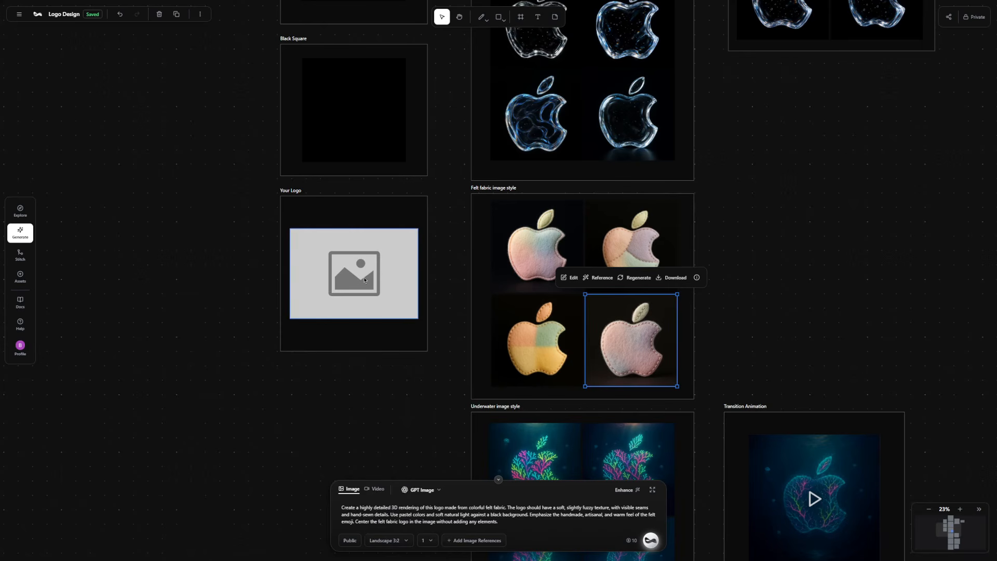
Add the "Your Logo" placeholder as the reference image, set the number of images to 4, and generate the felt versions.
click(365, 281)
click(340, 212)
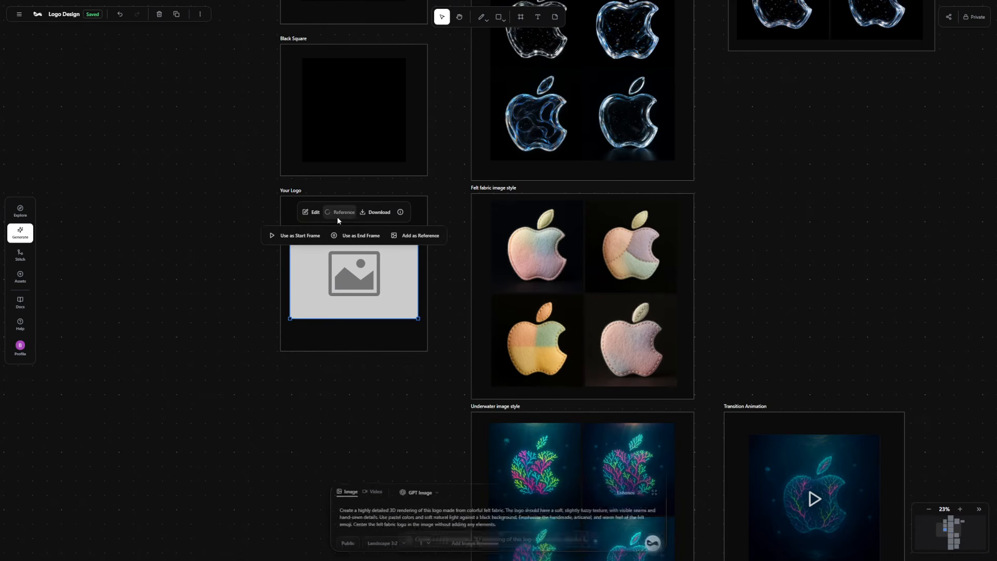
click(410, 236)
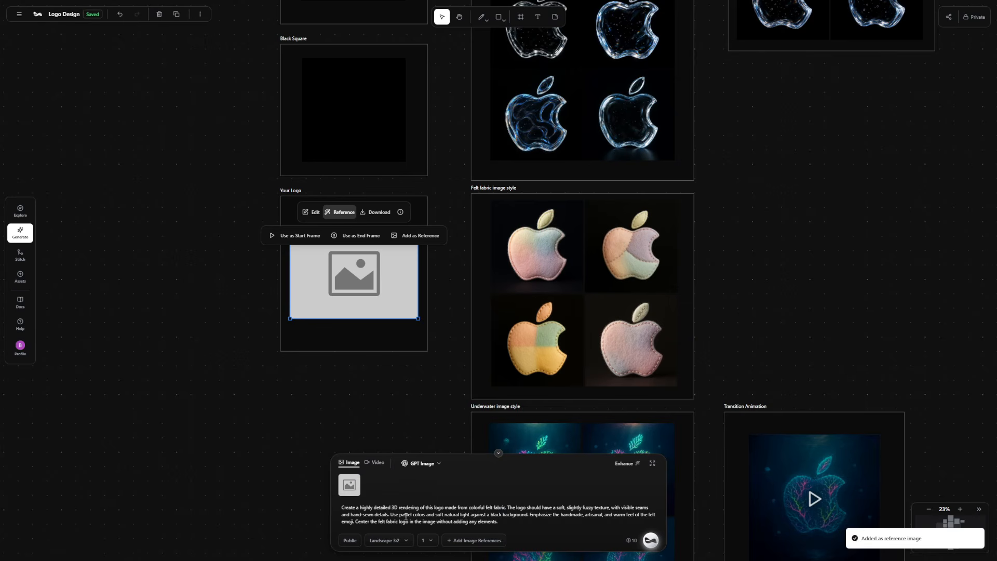
click(426, 540)
click(471, 511)
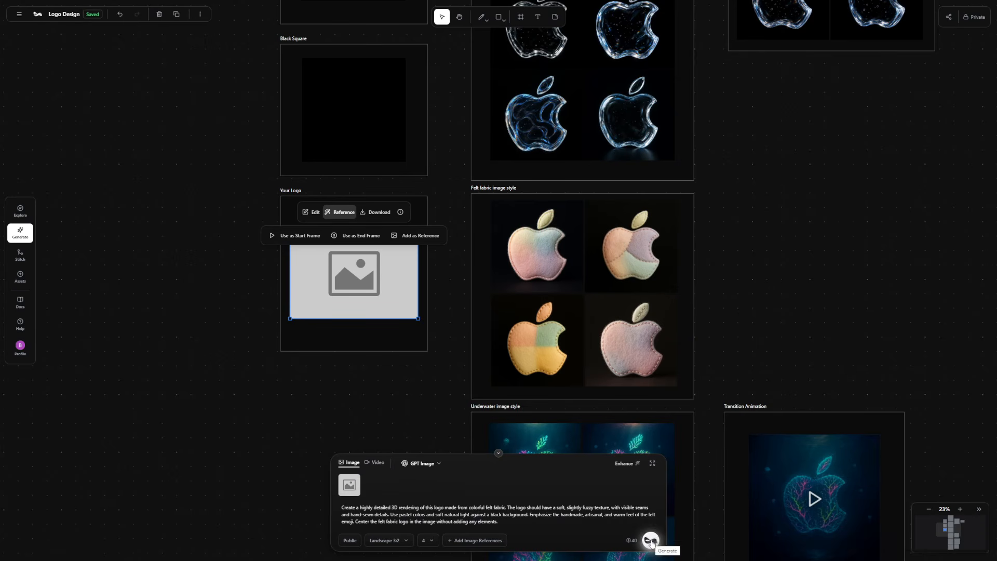
click(651, 541)
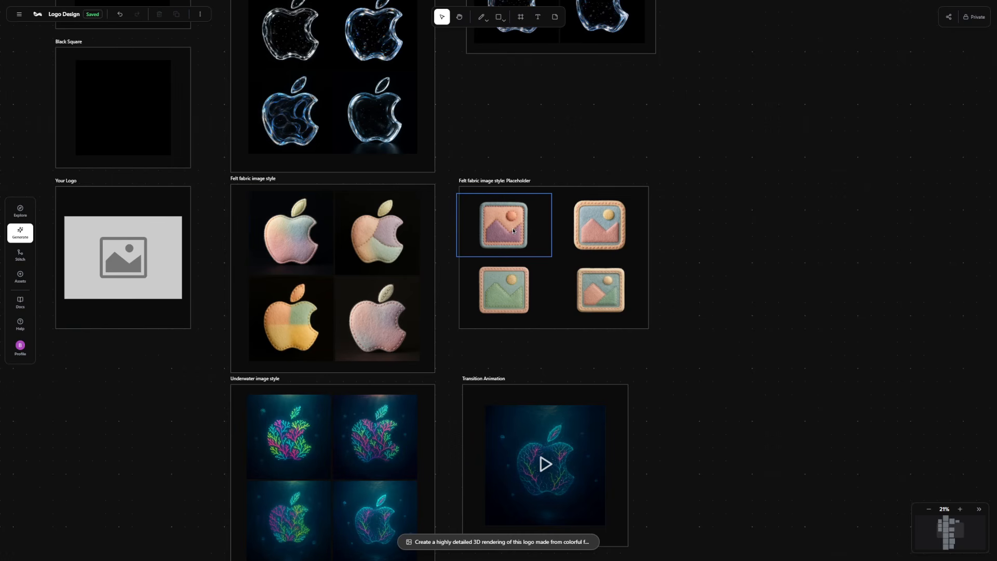
Examine the felt placeholder images and the underwater, 3D terrain and sleek platform transition animations on the canvas.
drag(452, 363, 519, 214)
drag(518, 344, 532, 181)
drag(532, 362, 541, 137)
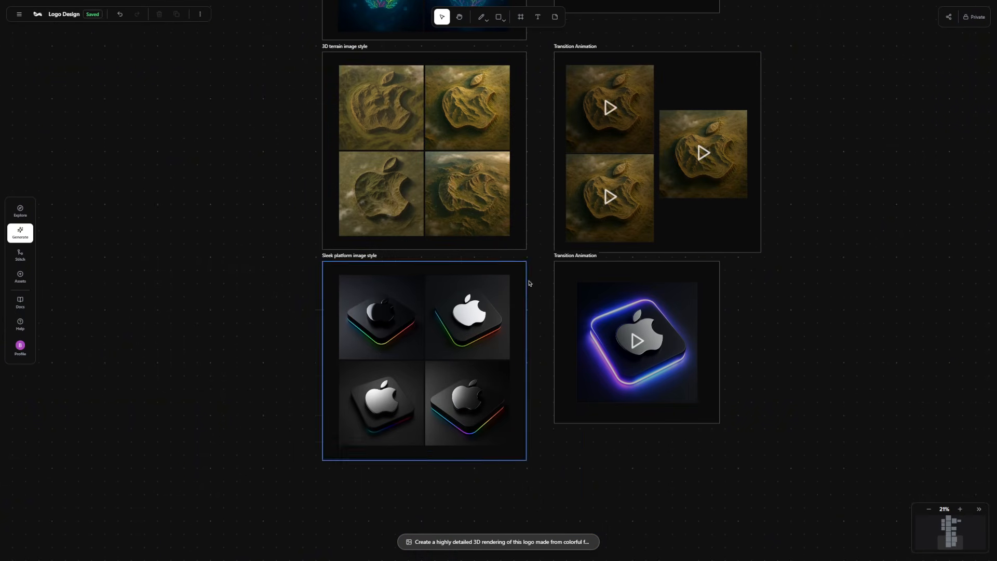
scroll(535, 363, down, 5)
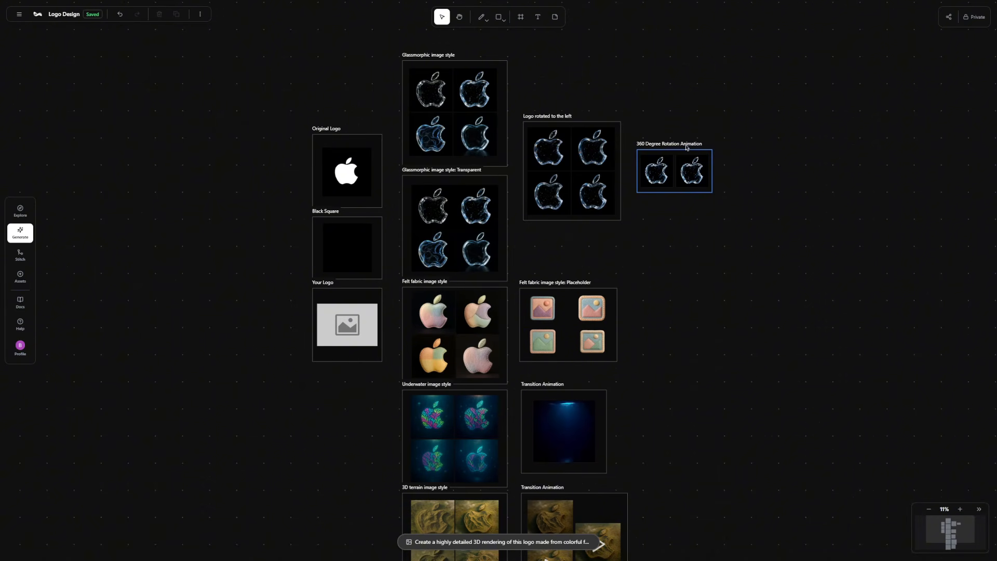
scroll(668, 439, down, 3)
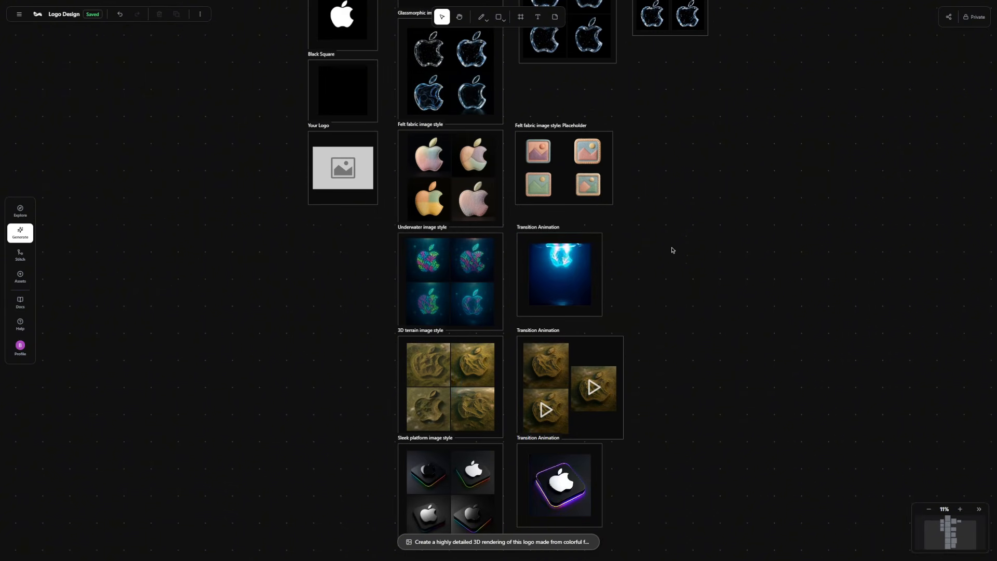
scroll(558, 270, up, 6)
scroll(558, 270, up, 1)
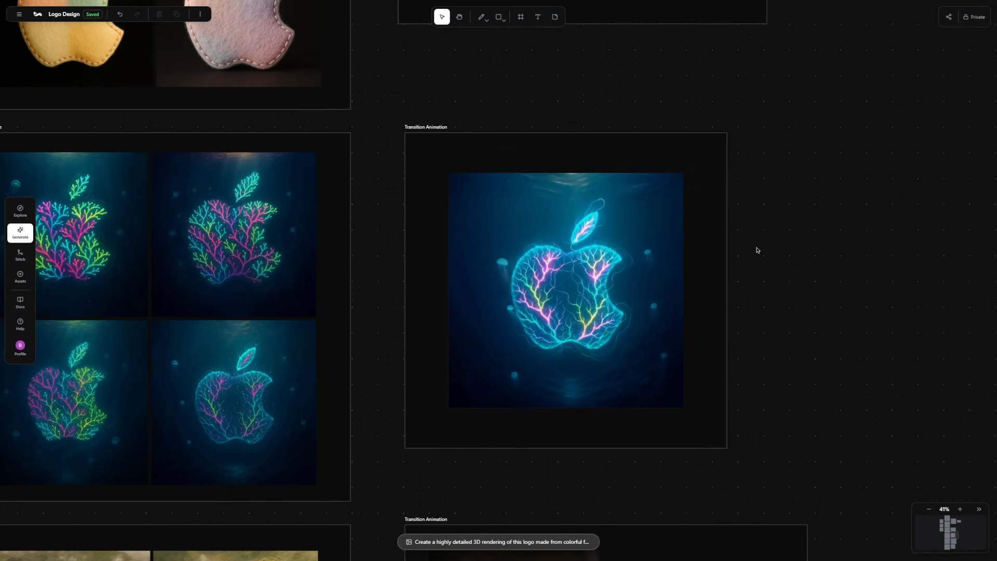
drag(814, 415, 741, 102)
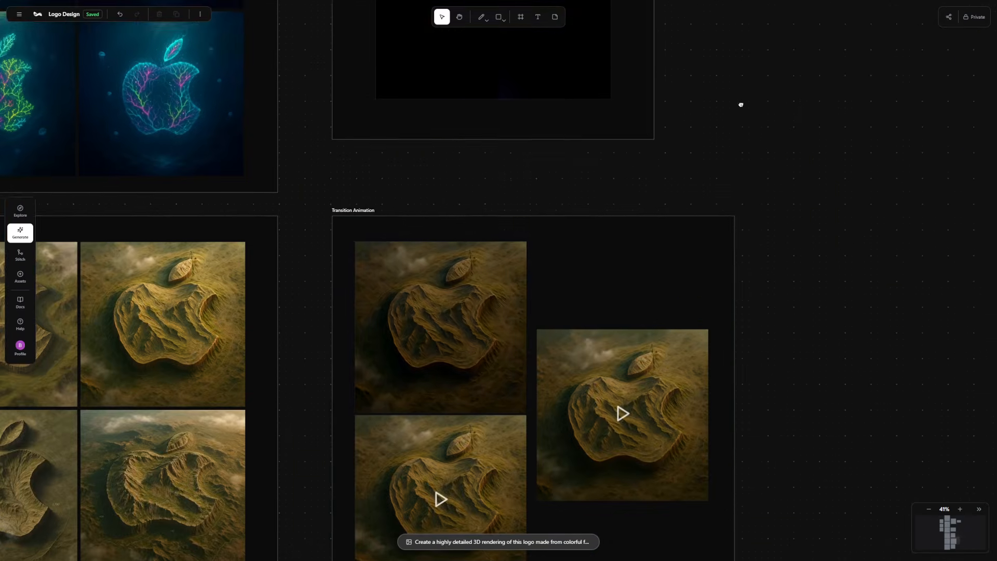
drag(759, 204, 770, 107)
scroll(371, 188, up, 3)
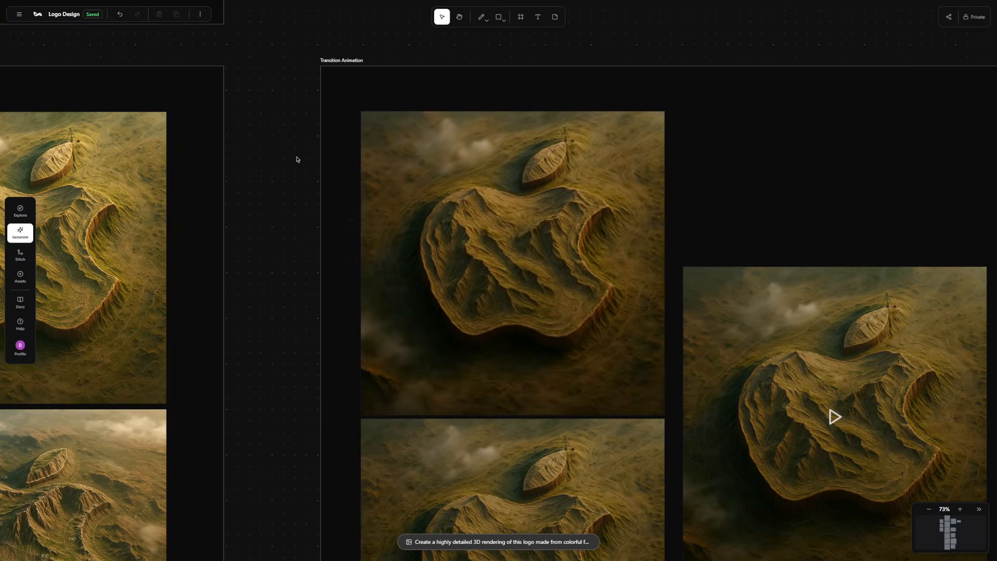
scroll(298, 159, down, 5)
scroll(297, 160, down, 5)
drag(494, 338, 583, 268)
scroll(429, 273, up, 7)
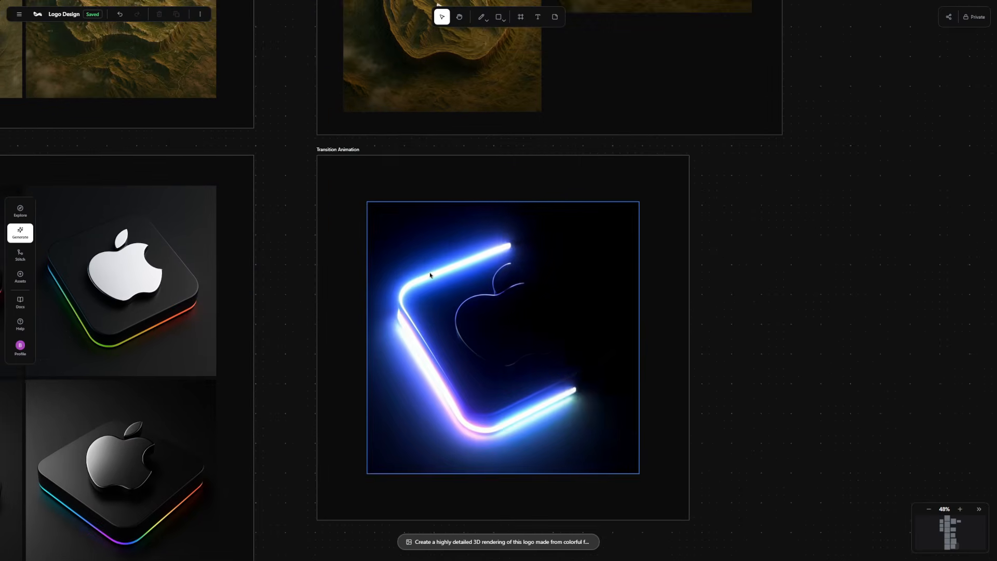
drag(834, 310, 832, 289)
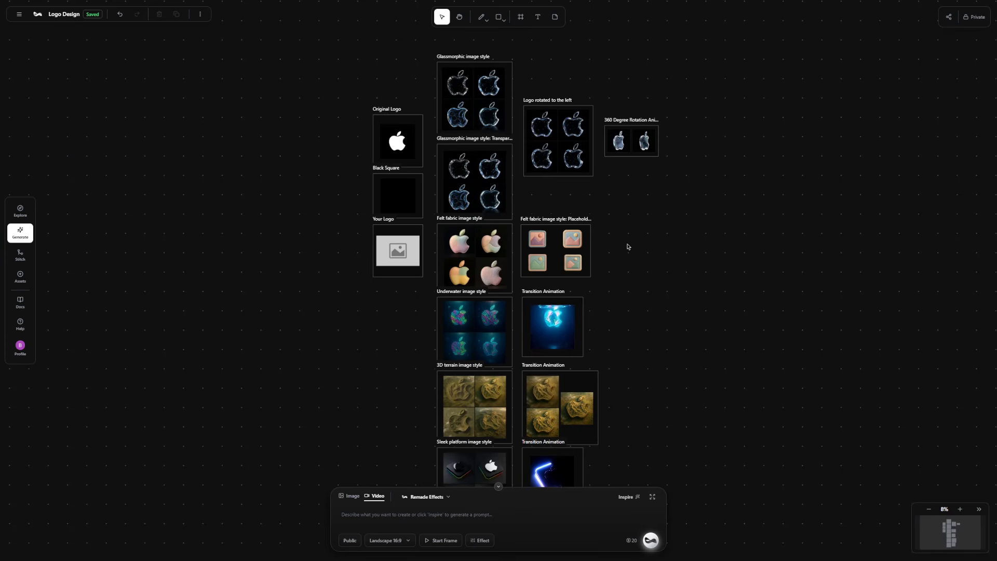
Use the image in the "Black Square" frame as the start frame of a new video.
scroll(395, 202, up, 4)
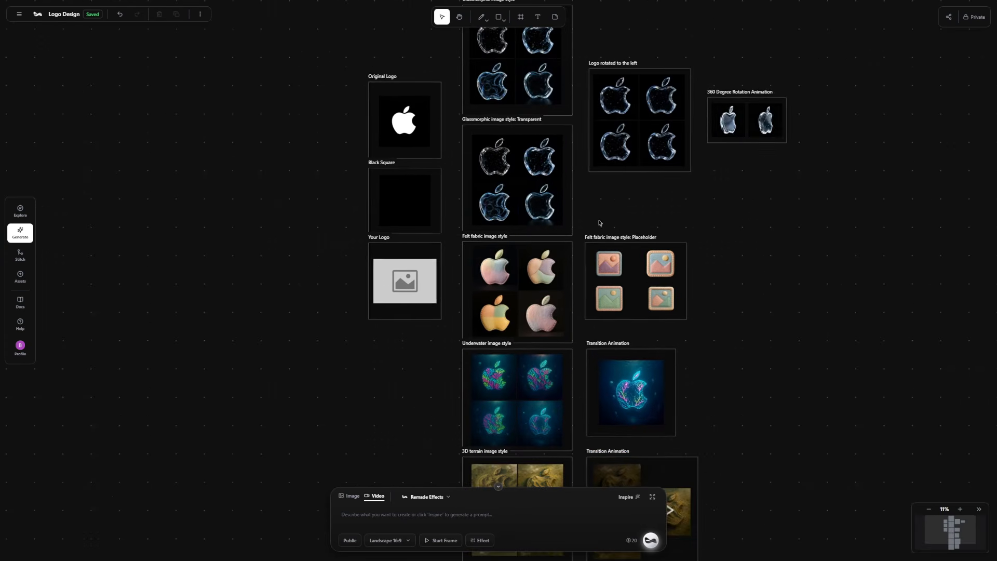
click(403, 188)
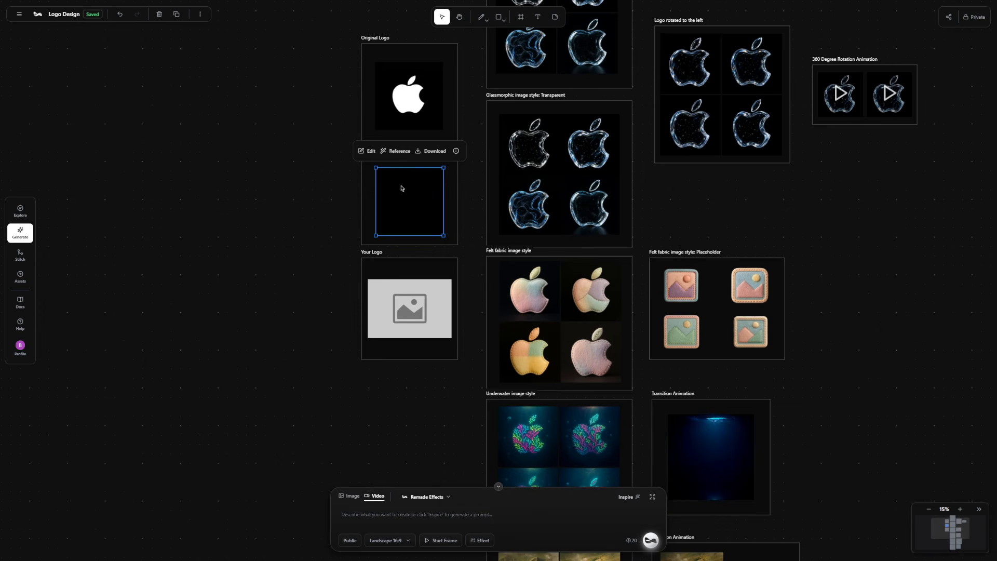
click(396, 152)
click(351, 175)
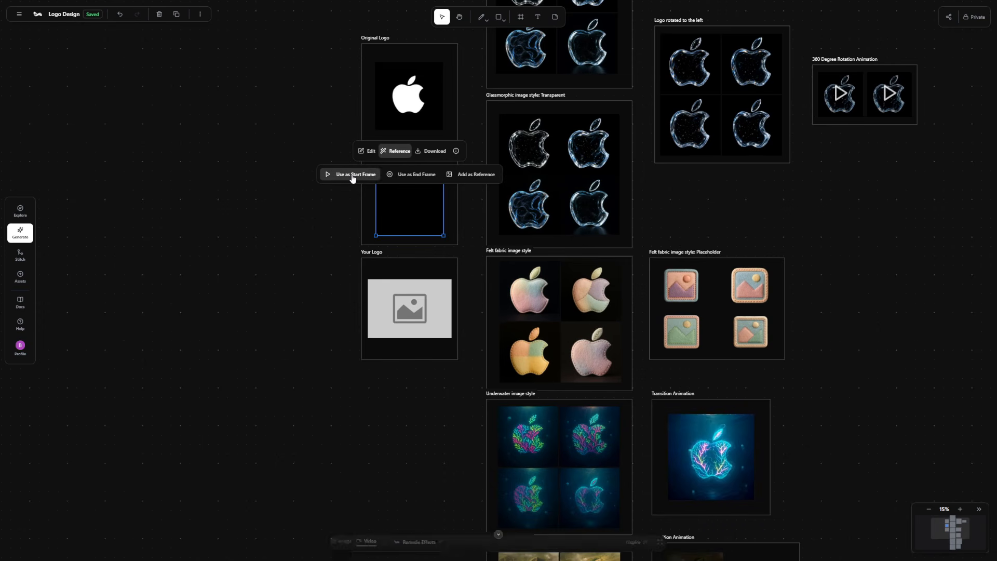
click(260, 314)
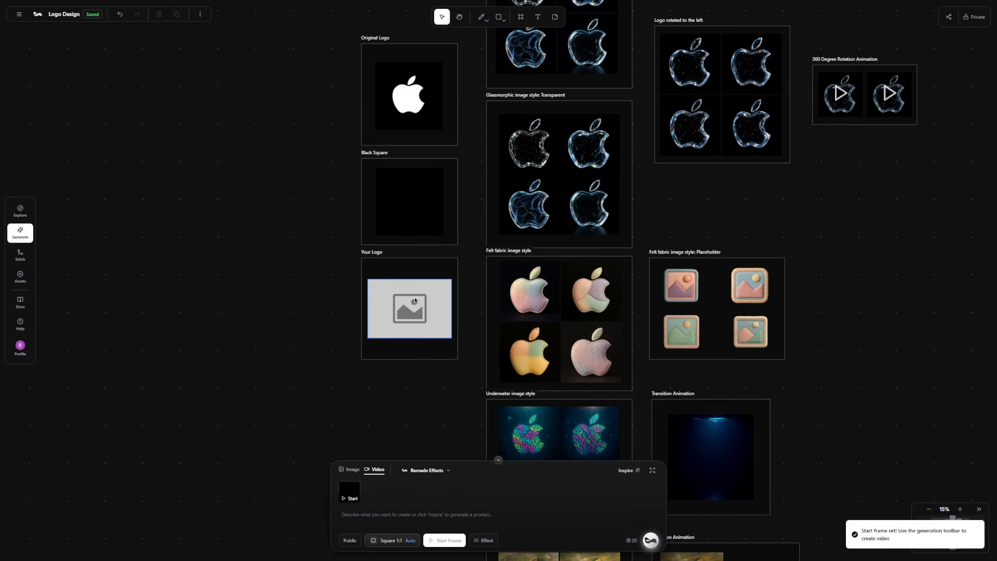
Use the top-right felt placeholder image, with blue sky and pink mountains, as the end frame of the video.
drag(861, 287, 796, 283)
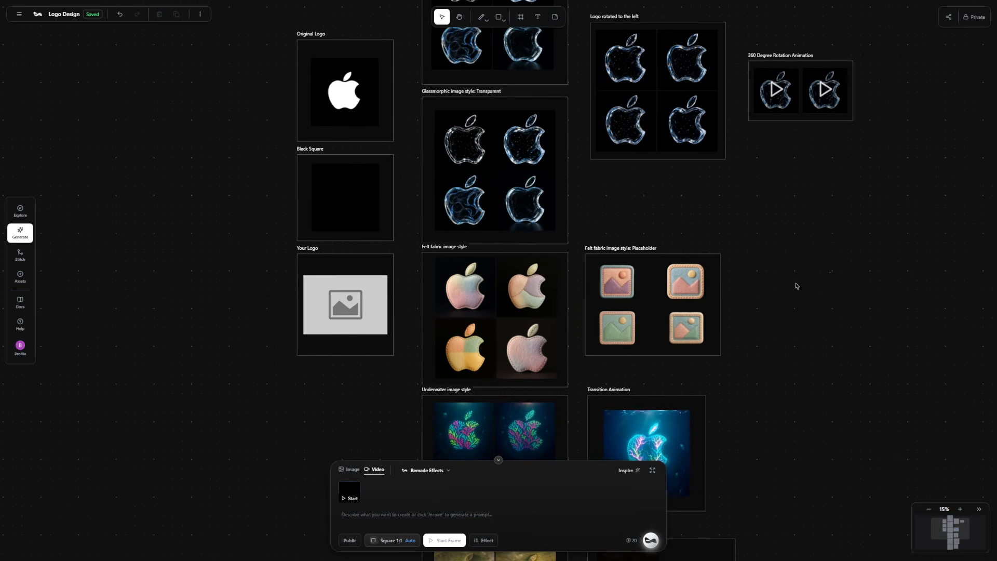
click(699, 293)
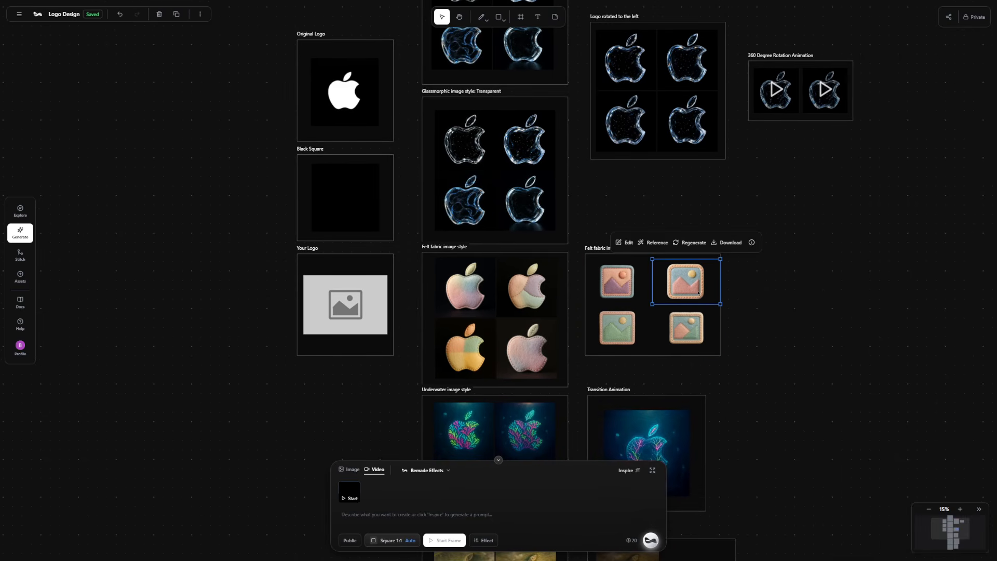
click(654, 242)
click(703, 268)
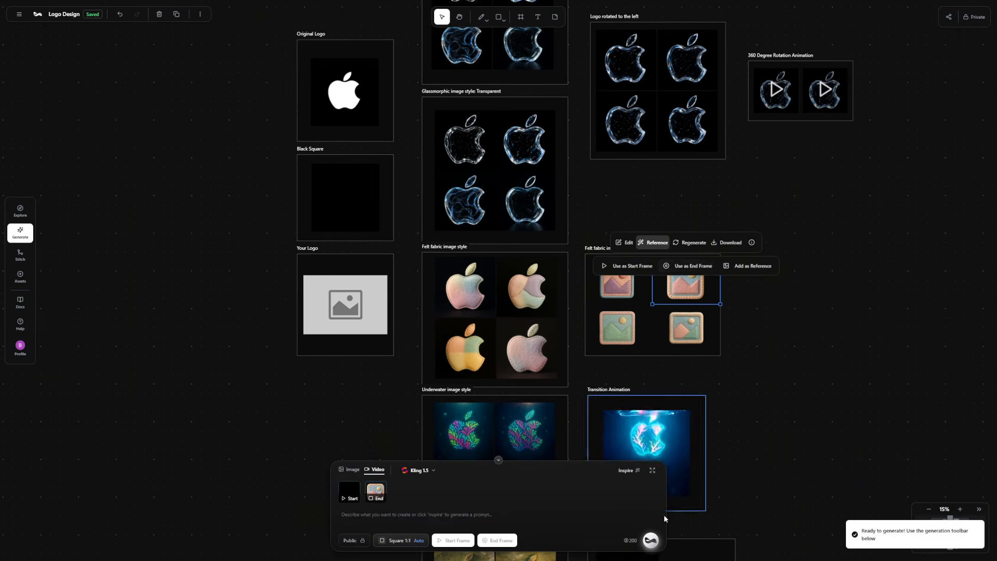
Choose Kling 1.6 as the engine for the felt logo transition video.
click(424, 471)
scroll(503, 332, down, 5)
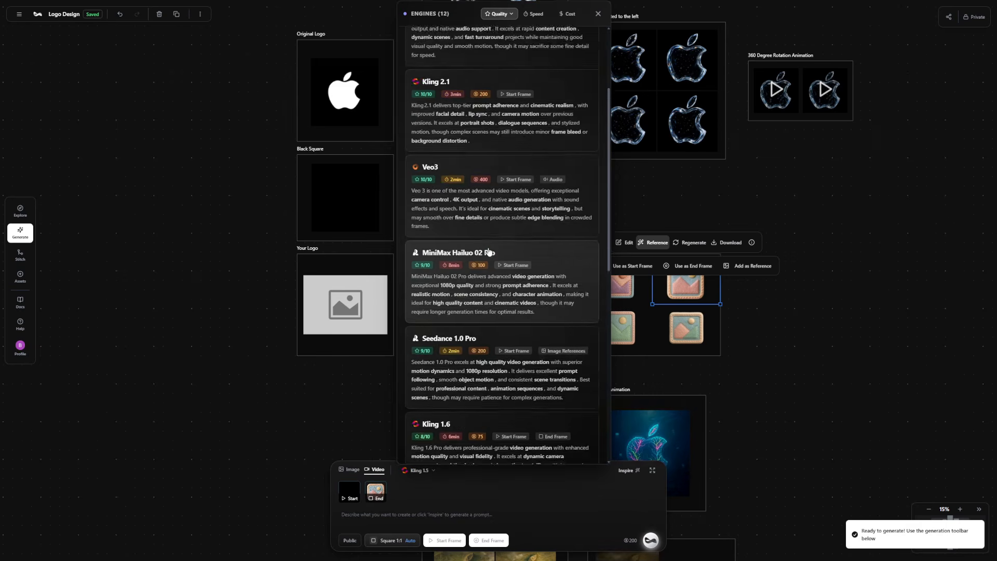
click(431, 431)
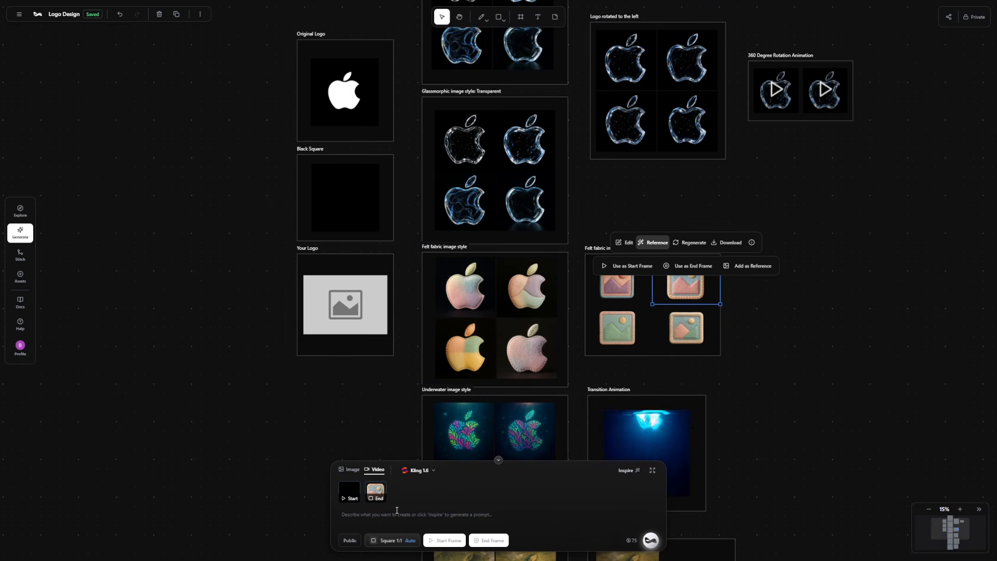
Enter the prompt "Clean transition into felt logo" and generate the video.
text(c)
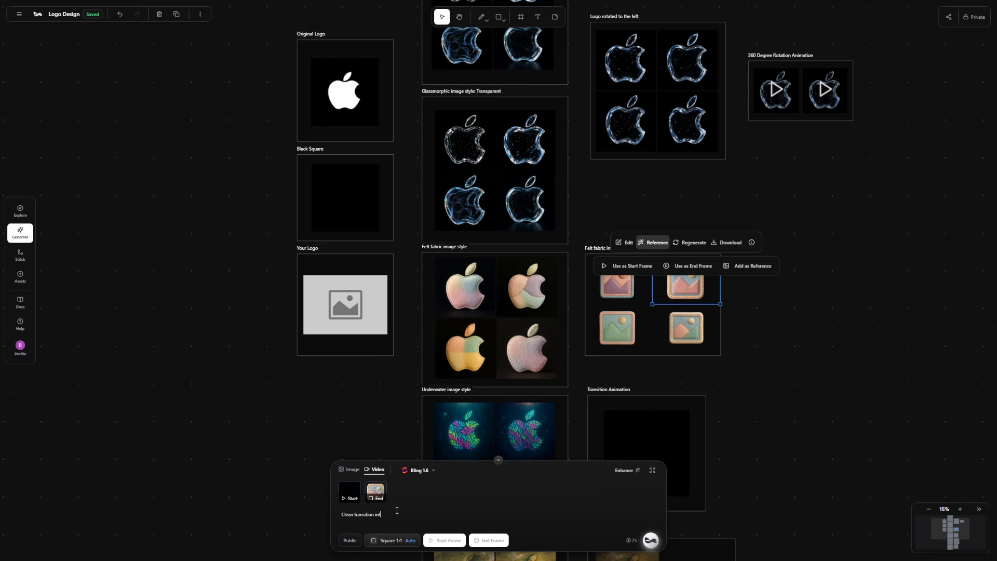
text(lean transition into felt logo)
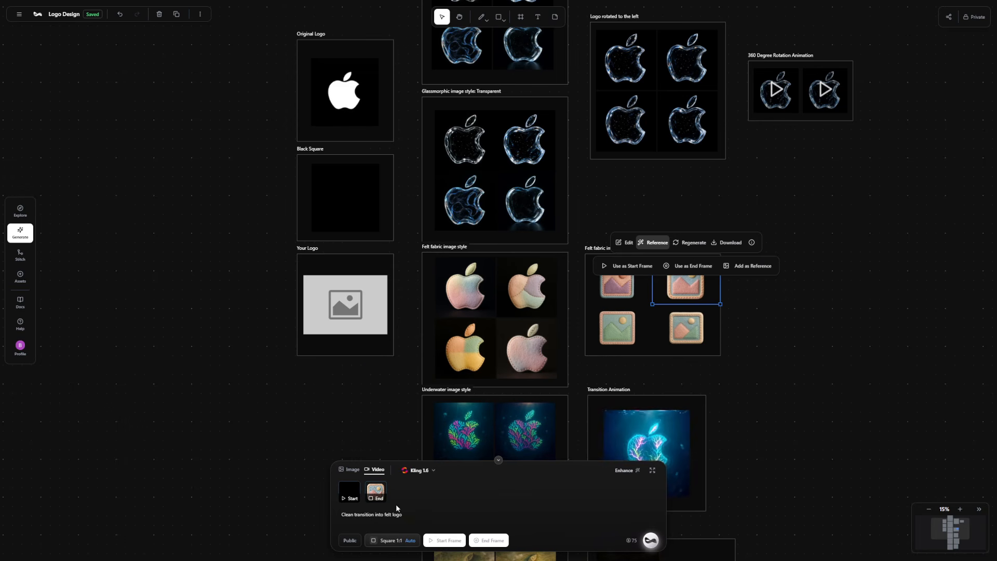
click(651, 541)
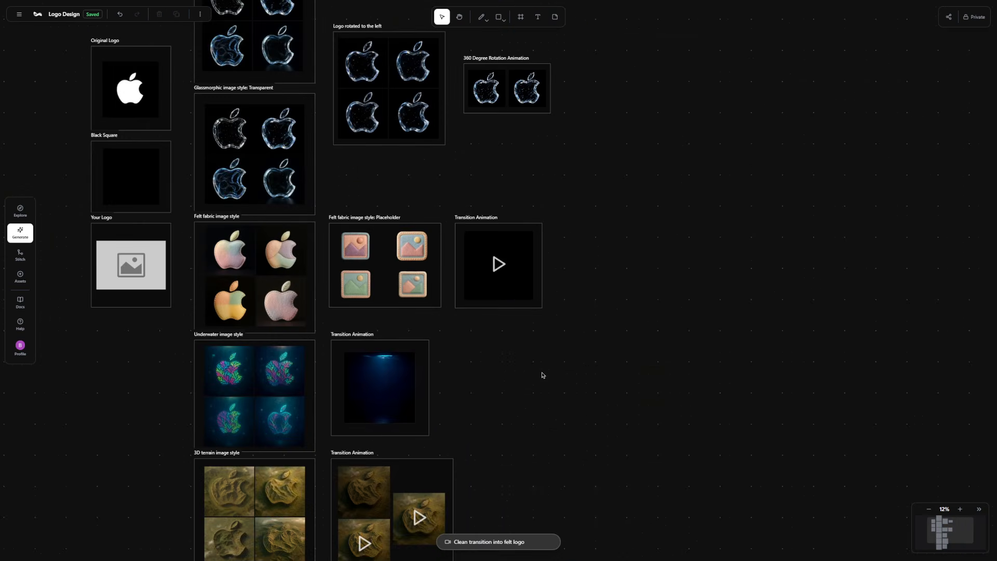
Play the felt placeholder's video in the new "Transition Animation" frame to review the transition.
double_click(498, 269)
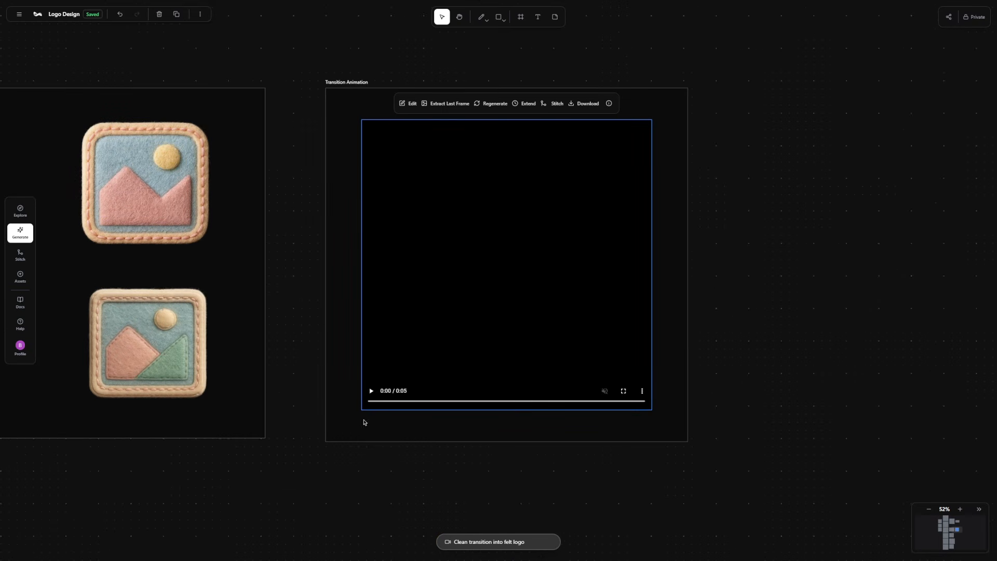
click(371, 391)
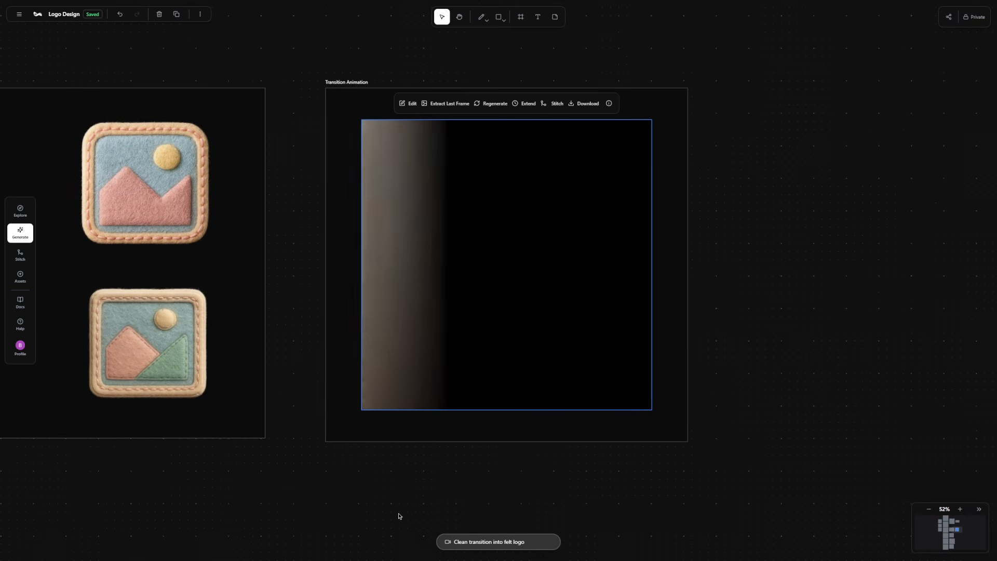